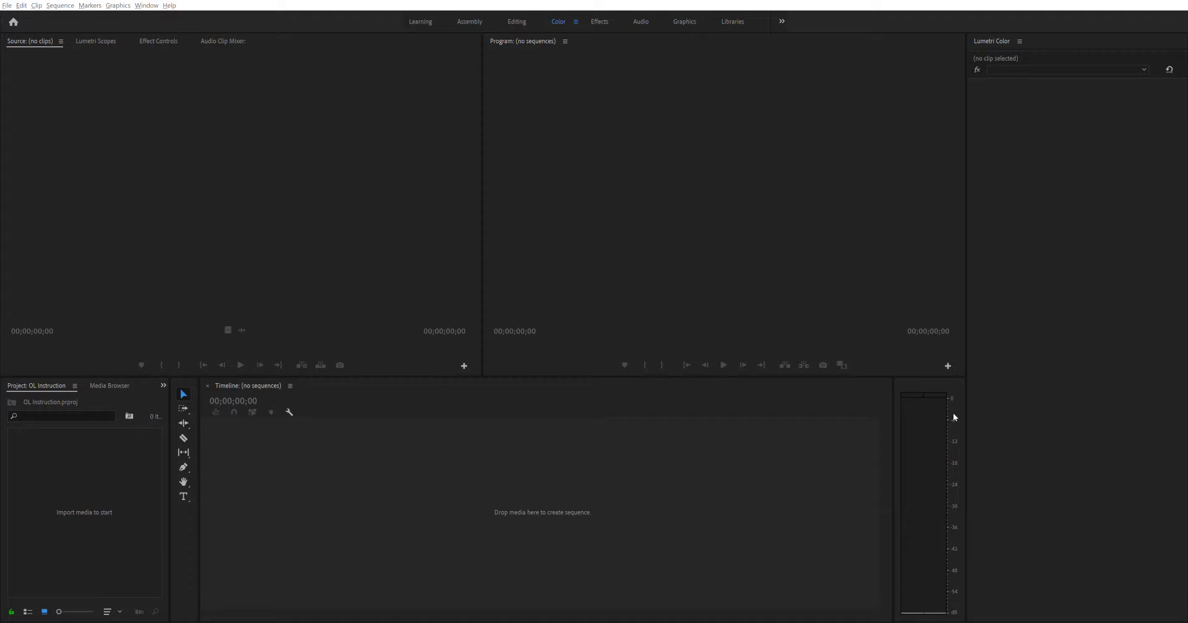
# Step: Import the six MTS video clips into the project
pyautogui.hotkey('shift', '1')
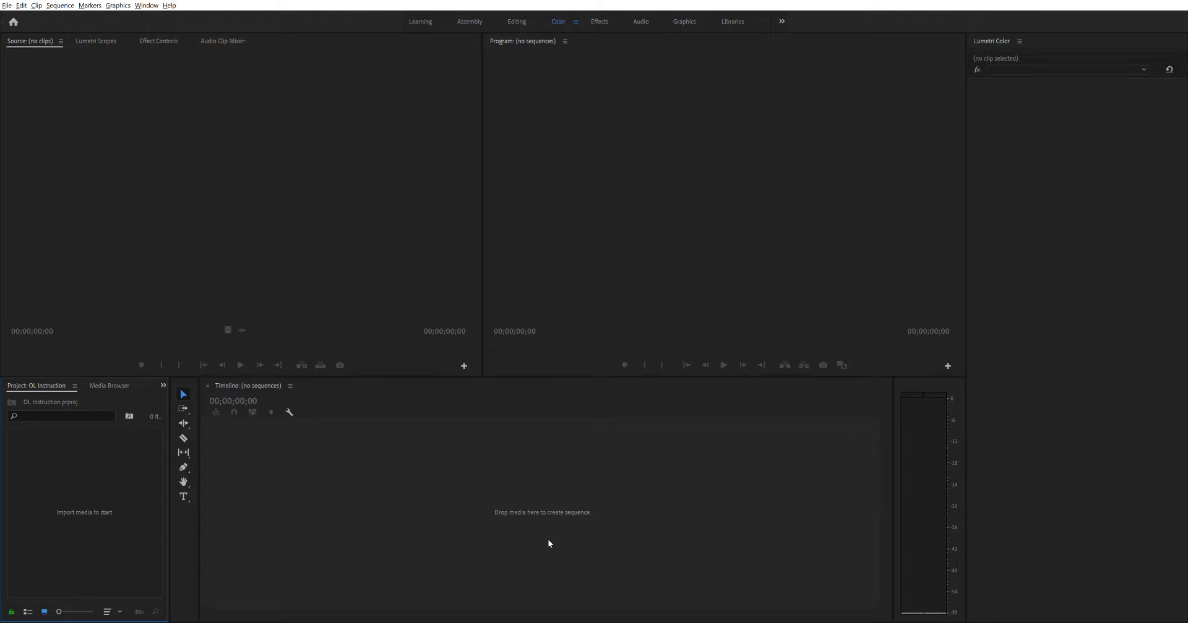
pyautogui.hotkey('alt', 's')
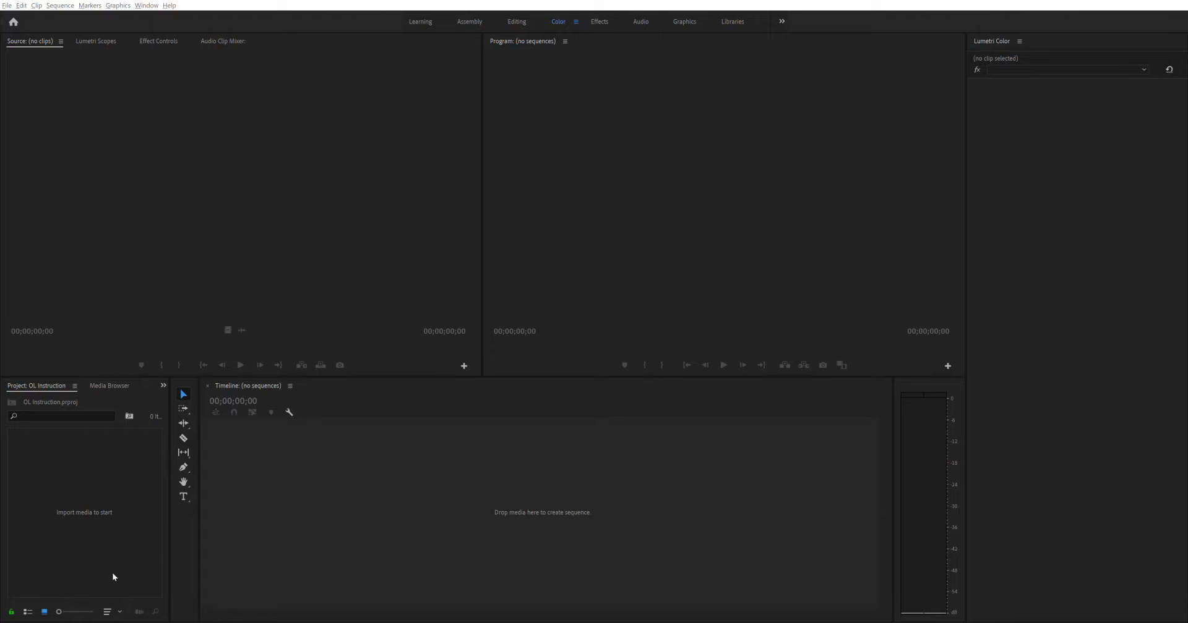
pyautogui.hotkey('shift', '1')
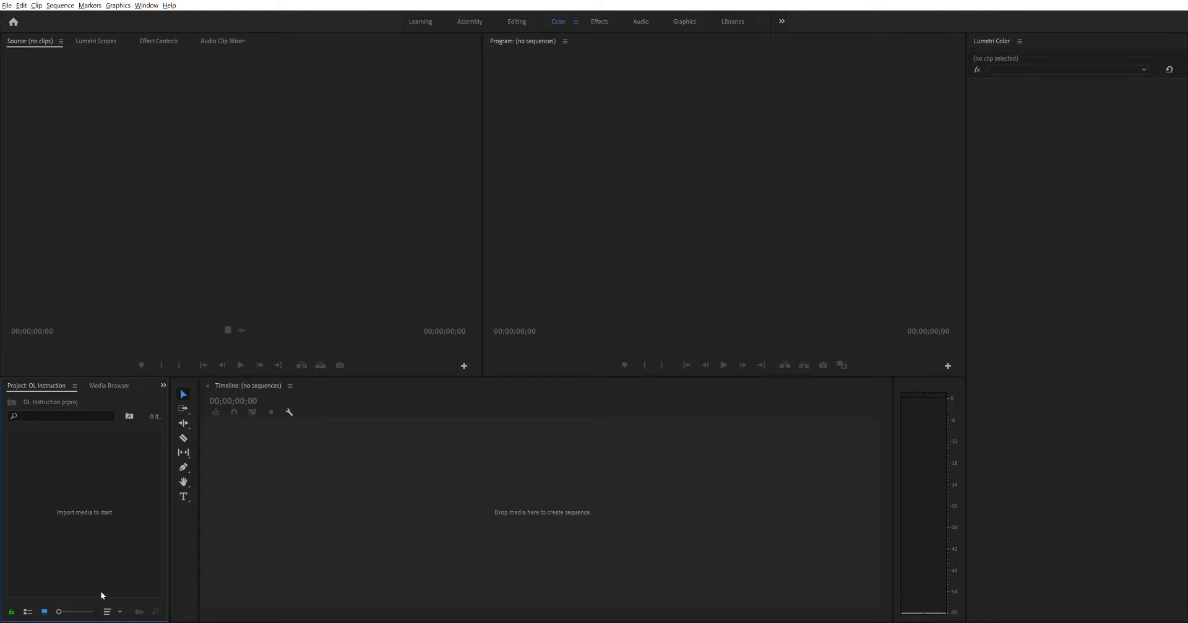
pyautogui.doubleClick(83, 516)
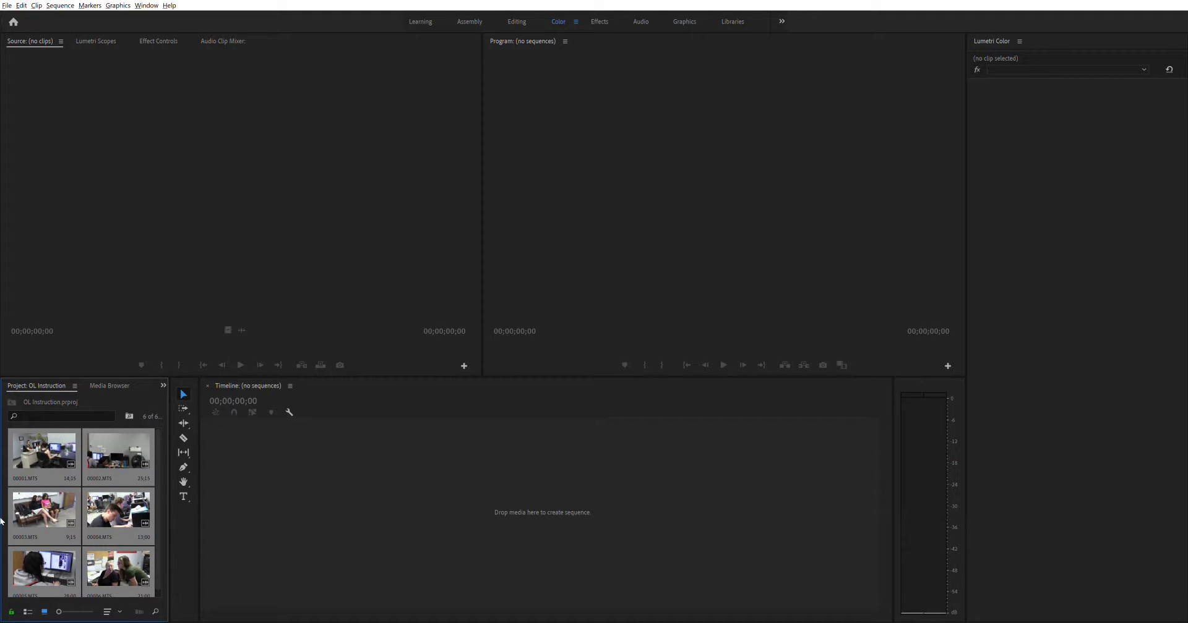
pyautogui.click(90, 532)
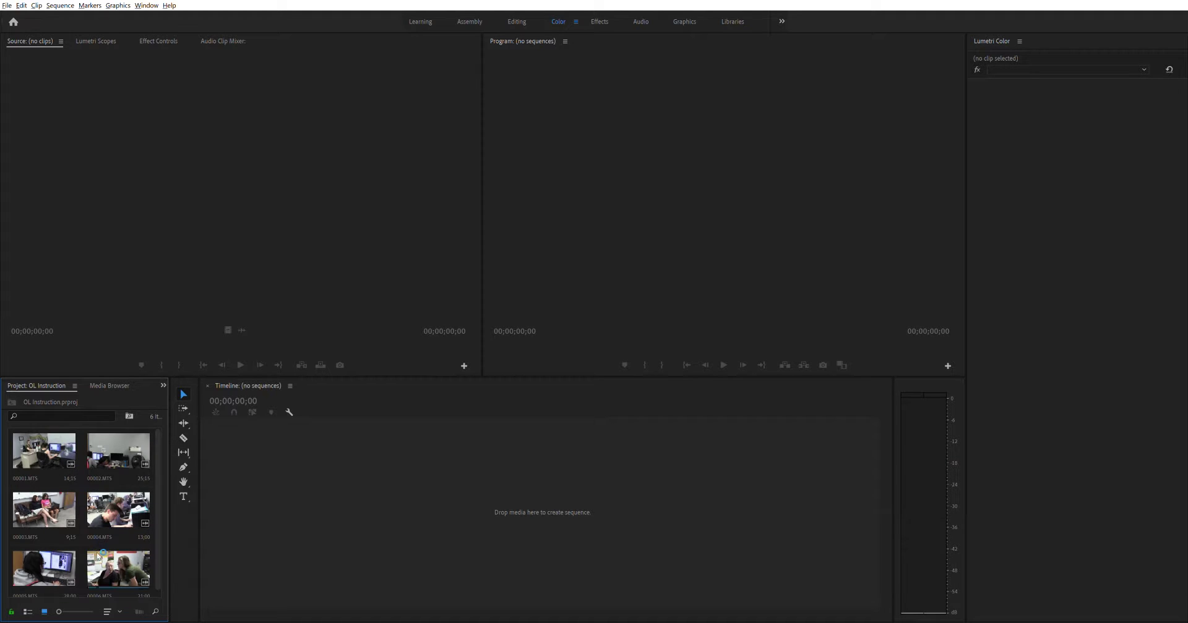
# Step: Create a sequence from the clip 00001.MTS and play it through
pyautogui.click(49, 458)
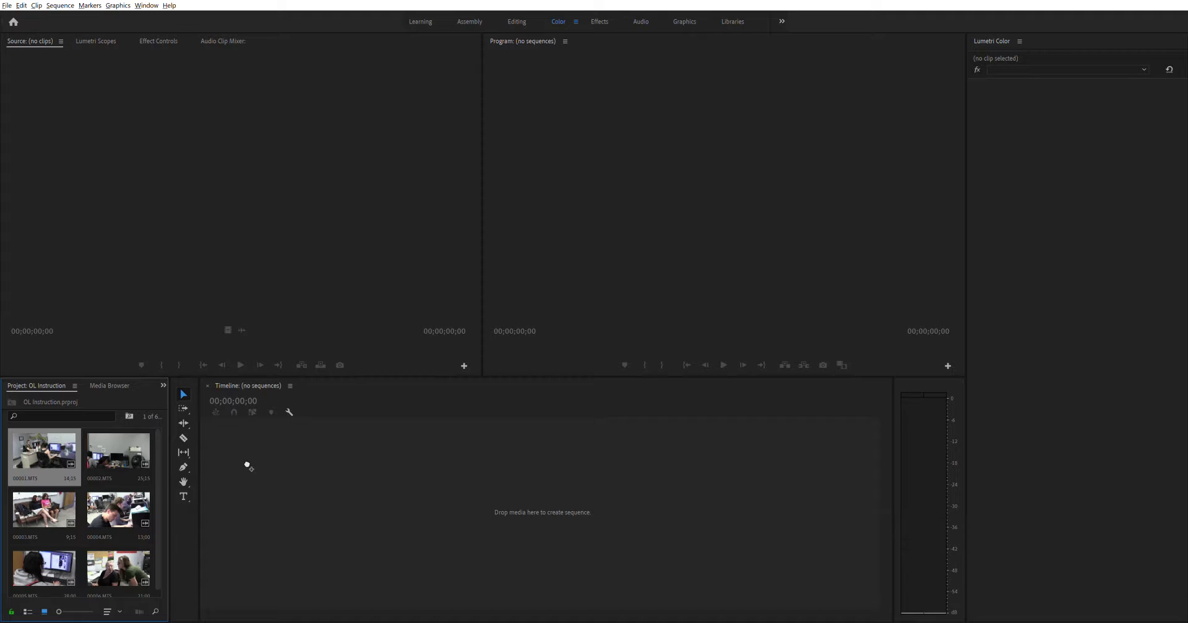
pyautogui.moveTo(247, 465); pyautogui.dragTo(241, 459)
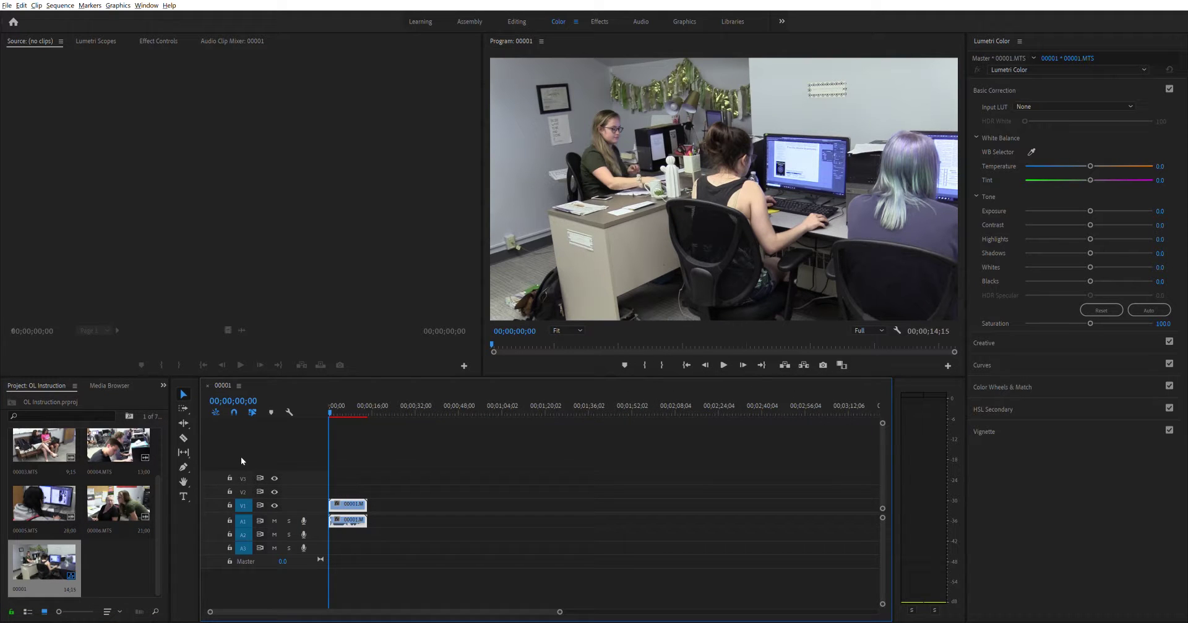
pyautogui.press('space')
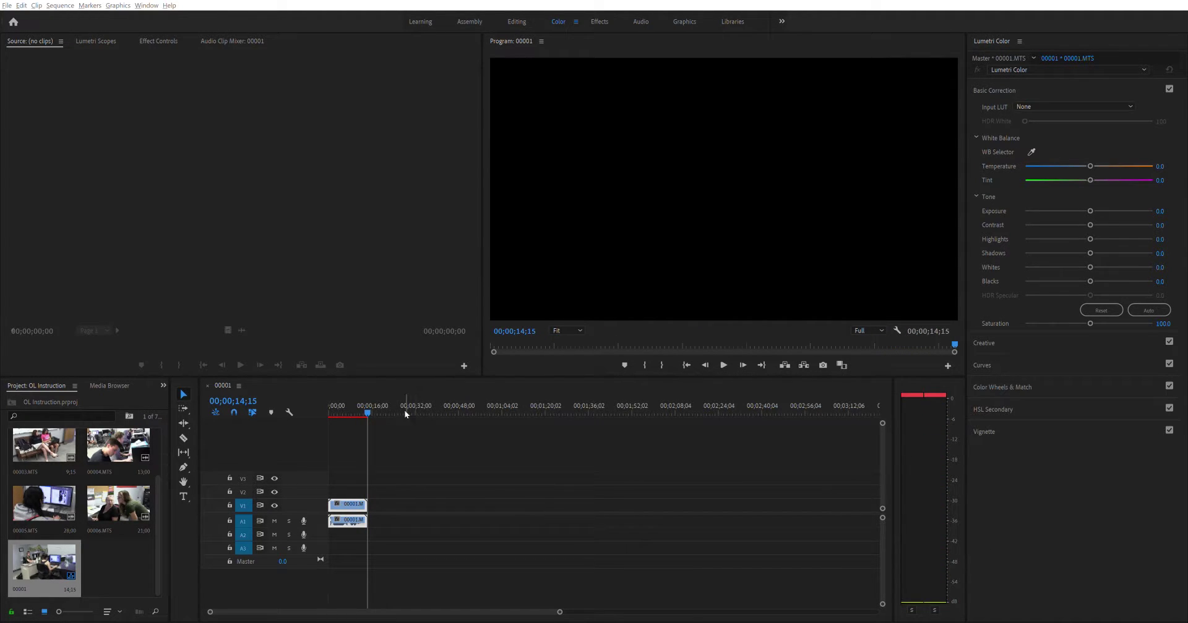
# Step: Trim everything before 00;00;05;00 off 00001.MTS and move the remaining clip to the start of the sequence
pyautogui.moveTo(366, 402); pyautogui.dragTo(321, 402)
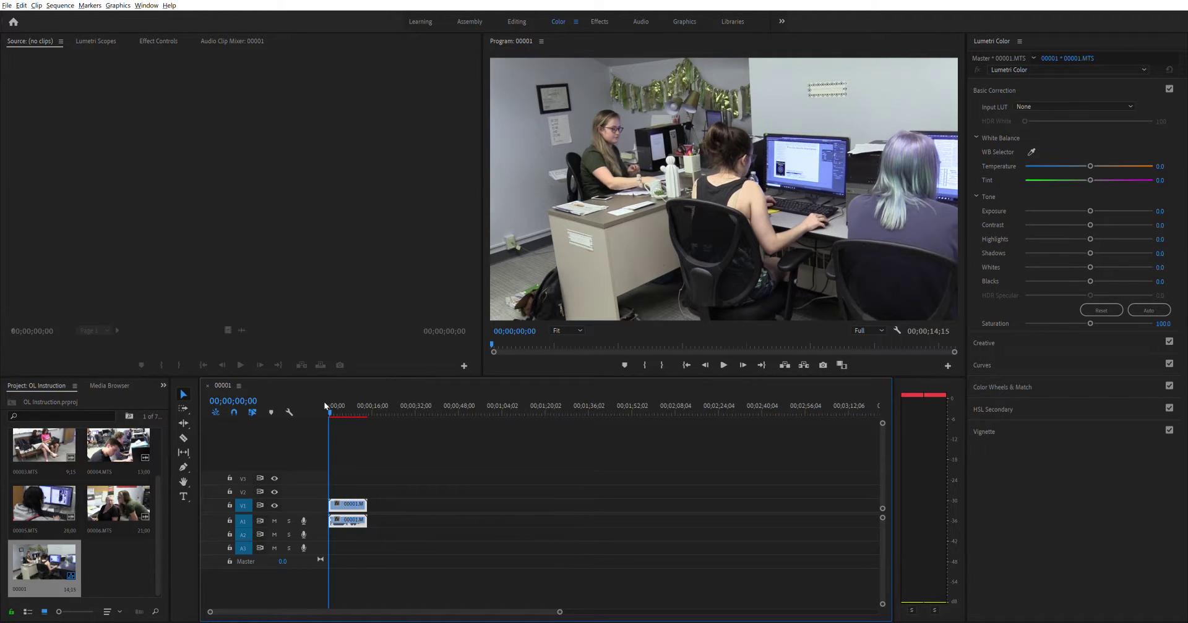
pyautogui.press('space')
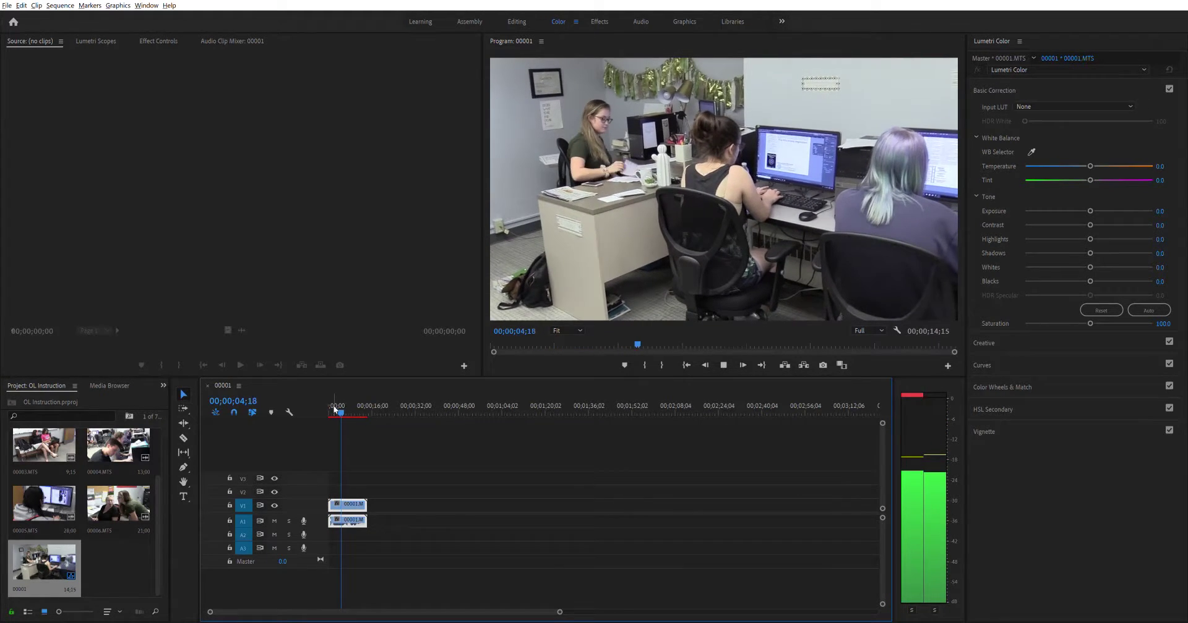
pyautogui.press('space')
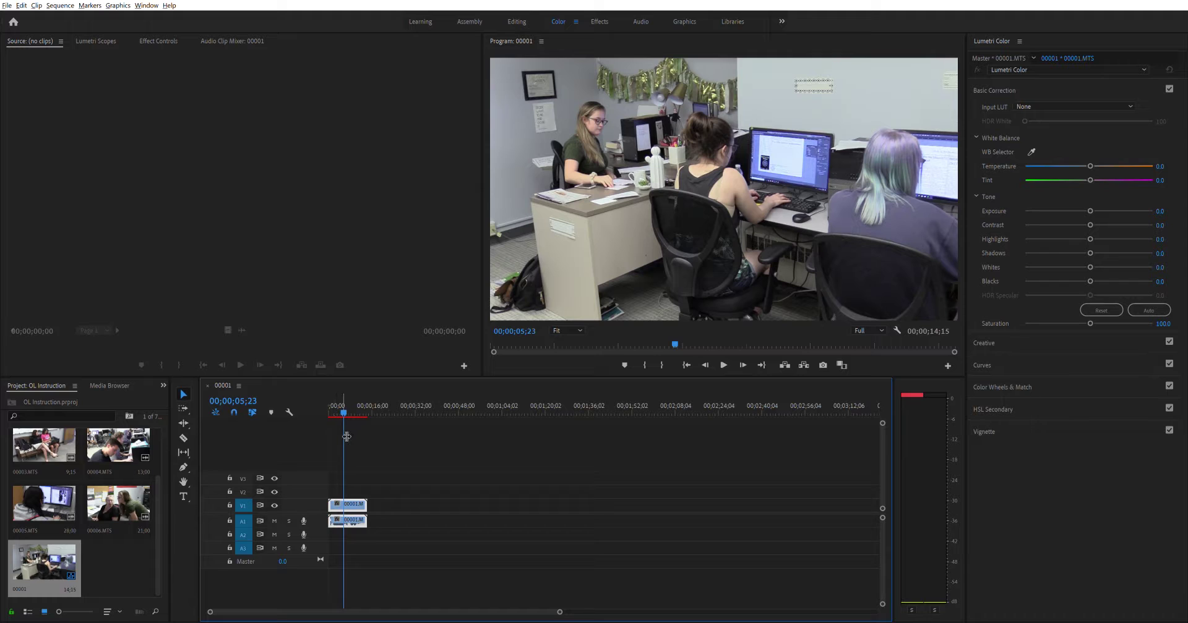
pyautogui.press('Left')
pyautogui.press('Left')
pyautogui.press('Left')
pyautogui.press('Left')
pyautogui.press('Left')
pyautogui.press('Left')
pyautogui.press('Left')
pyautogui.press('Left')
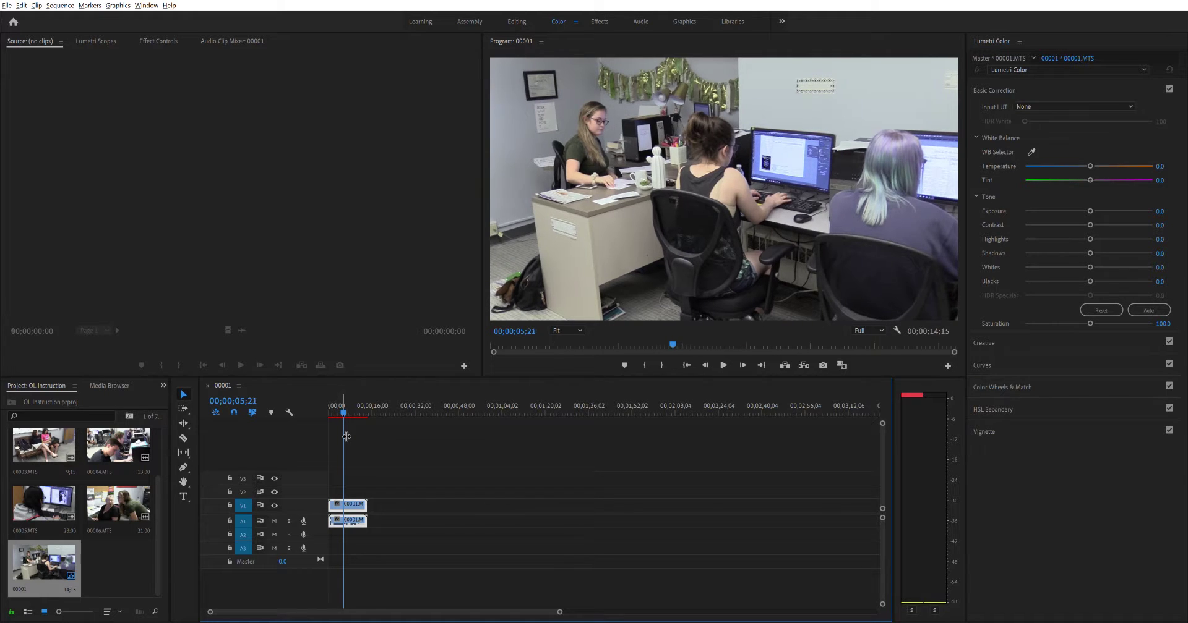
pyautogui.press('Left')
pyautogui.press('Left')
pyautogui.press('Left')
pyautogui.press('Left')
pyautogui.press('Left')
pyautogui.press('Left')
pyautogui.press('Left')
pyautogui.press('Left')
pyautogui.press('Left')
pyautogui.press('Left')
pyautogui.press('Left')
pyautogui.press('Left')
pyautogui.press('Left')
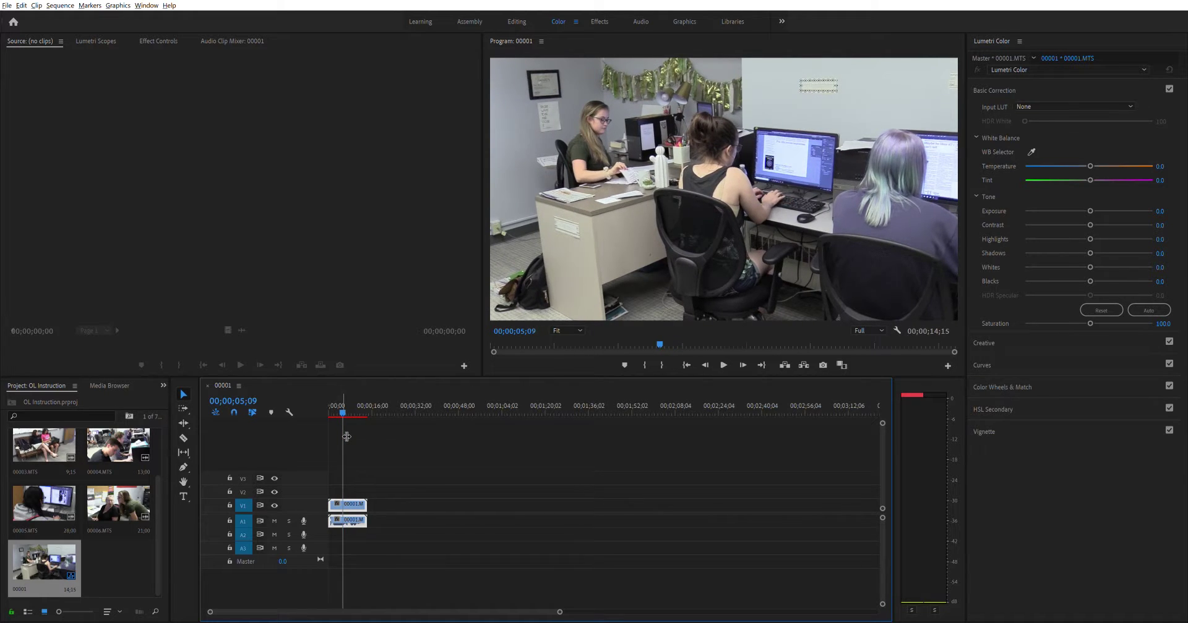
pyautogui.press('Left')
pyautogui.press('Left')
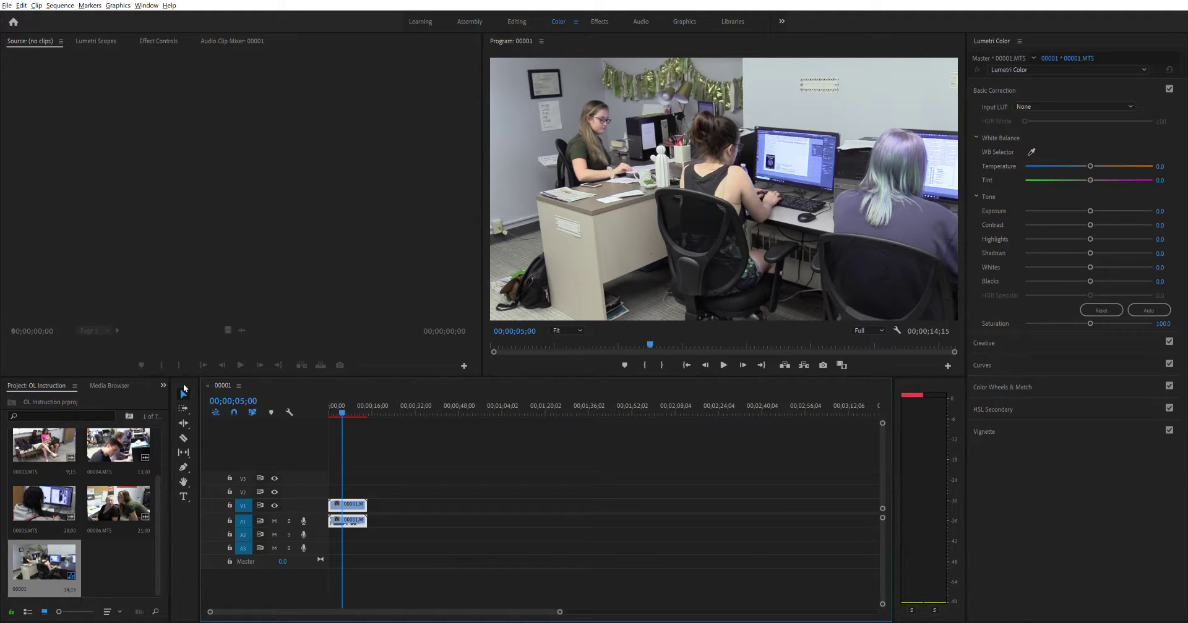
pyautogui.click(340, 502)
pyautogui.moveTo(340, 502)
pyautogui.mouseDown()
pyautogui.moveTo(353, 501)
pyautogui.moveTo(340, 501)
pyautogui.mouseUp()
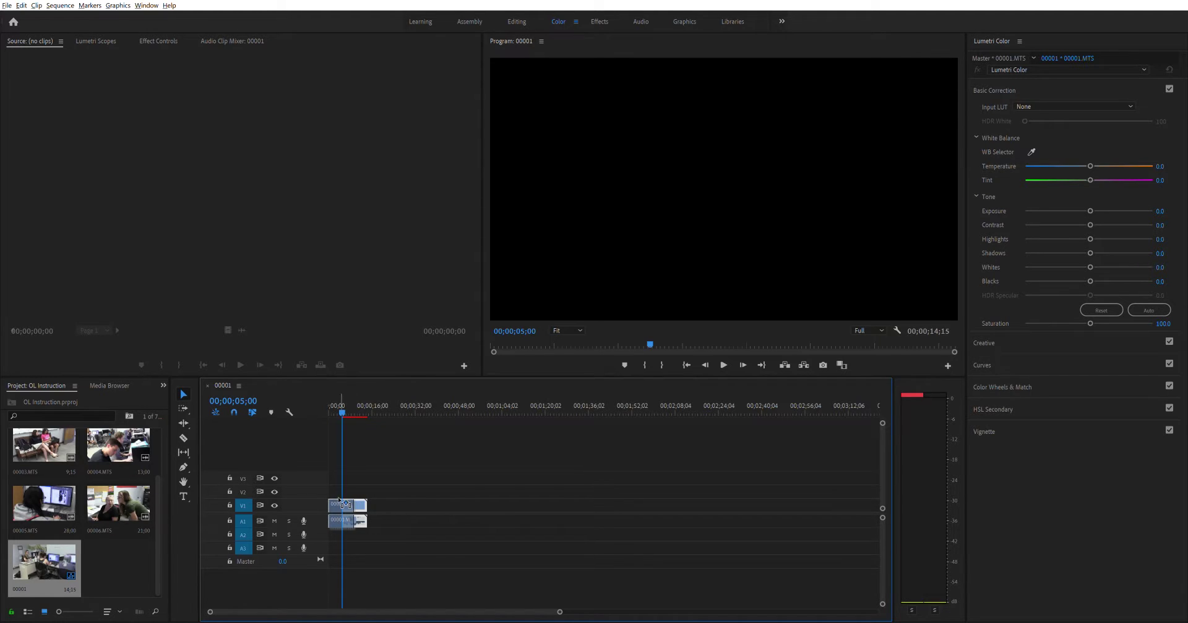
pyautogui.click(333, 406)
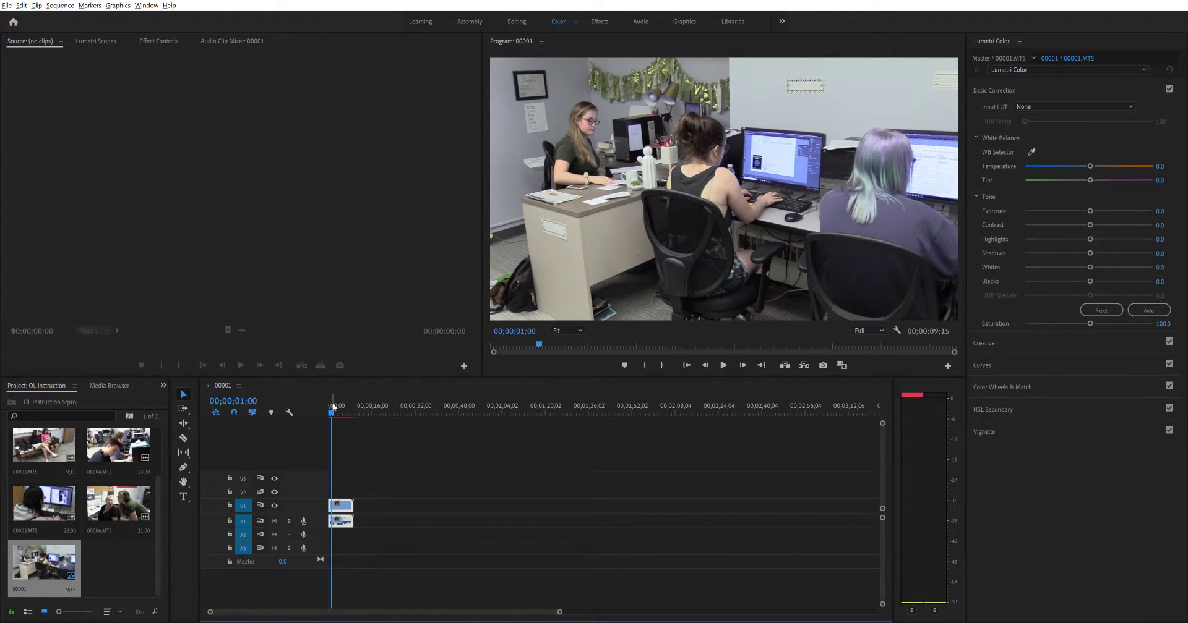
# Step: Delete only the audio of the 00001.MTS clip from the sequence, keeping its video
pyautogui.click(399, 484)
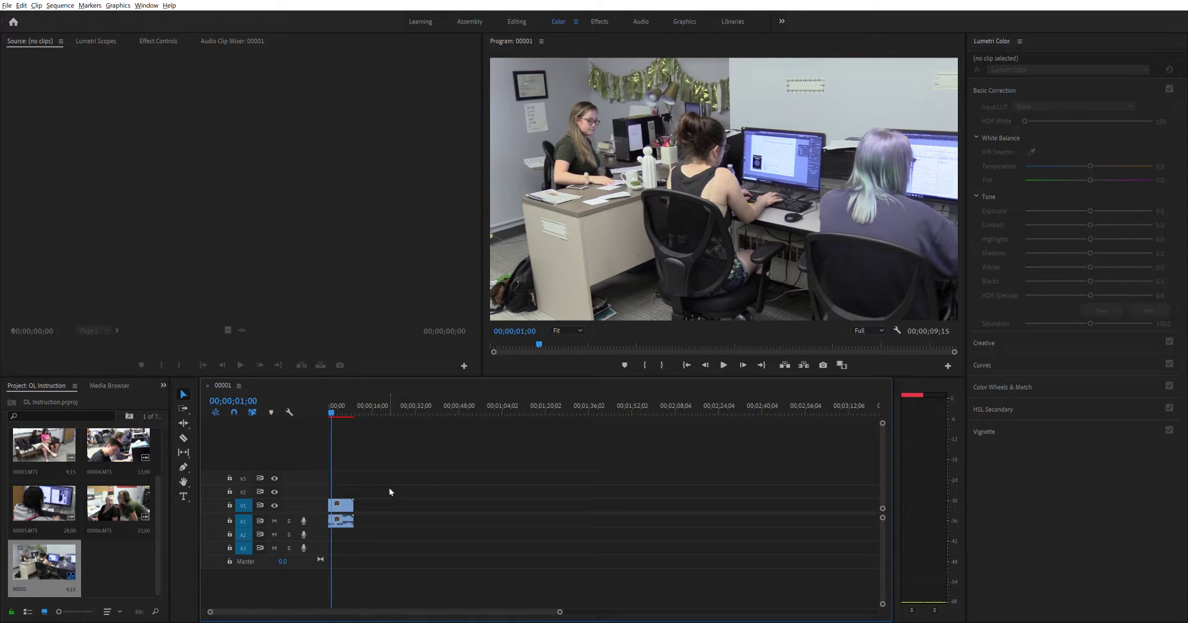
pyautogui.click(343, 499)
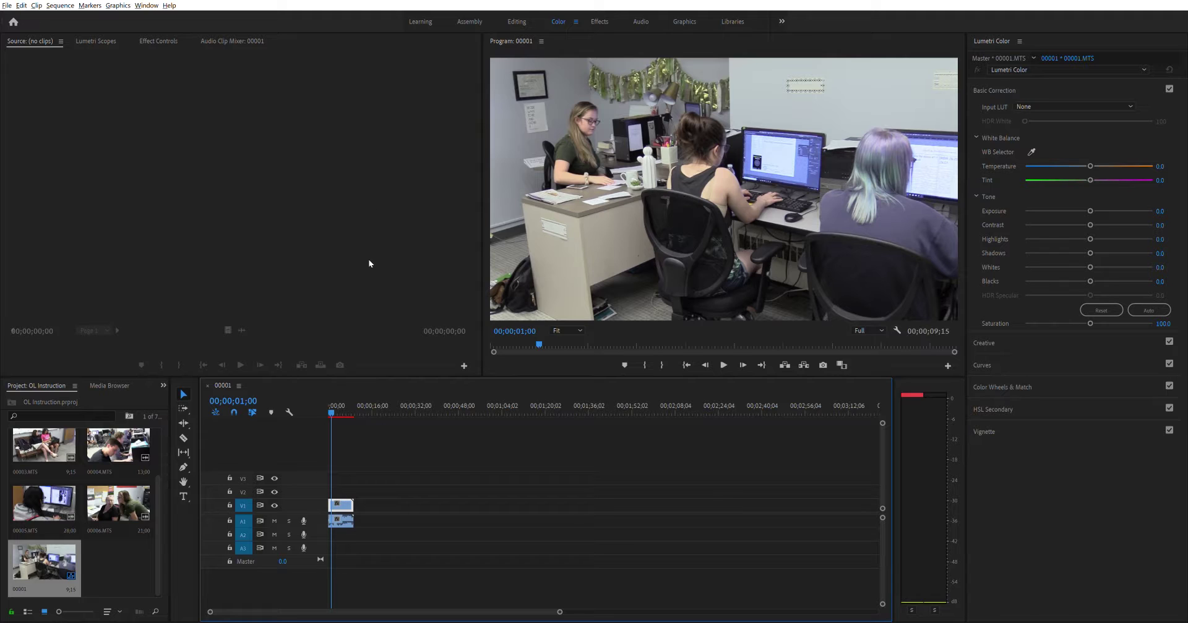
pyautogui.keyDown('alt'); pyautogui.click(340, 521); pyautogui.keyUp('alt')
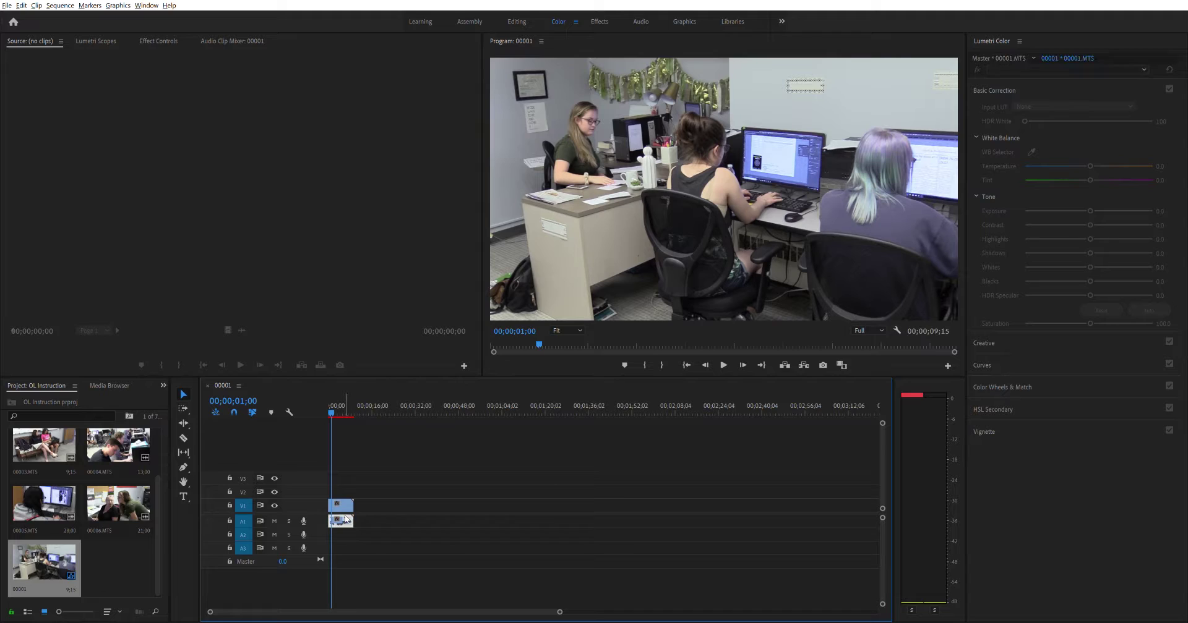
pyautogui.press('Delete')
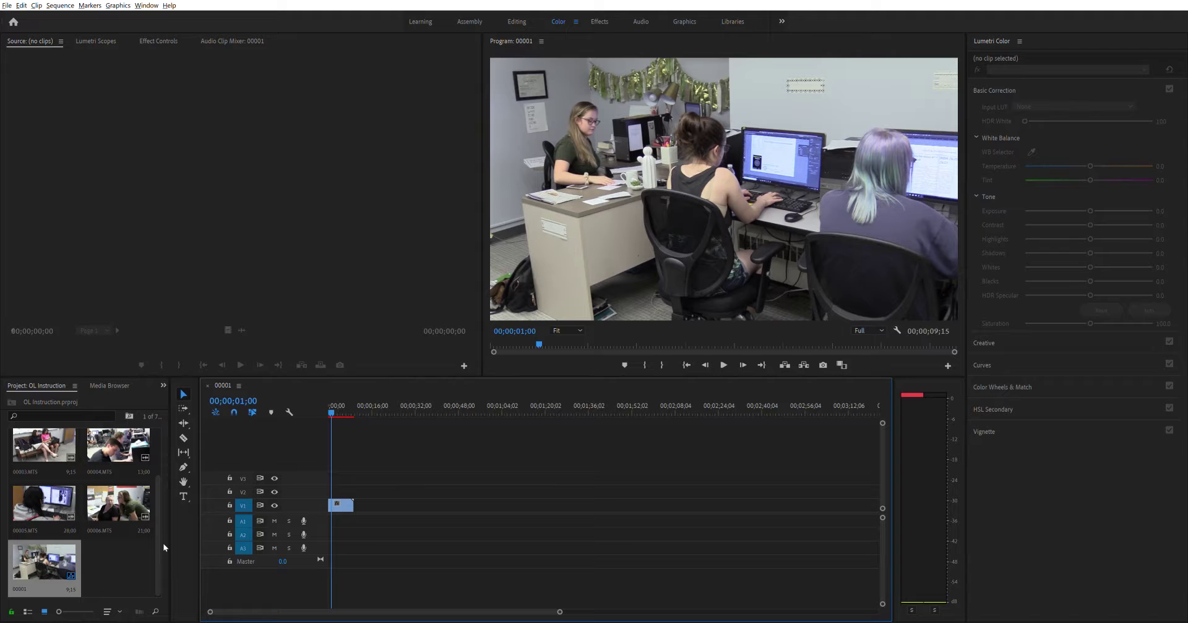
# Step: Add 00003.MTS directly after the first clip on track V1 and delete its audio
pyautogui.click(46, 426)
pyautogui.moveTo(46, 427); pyautogui.dragTo(362, 502)
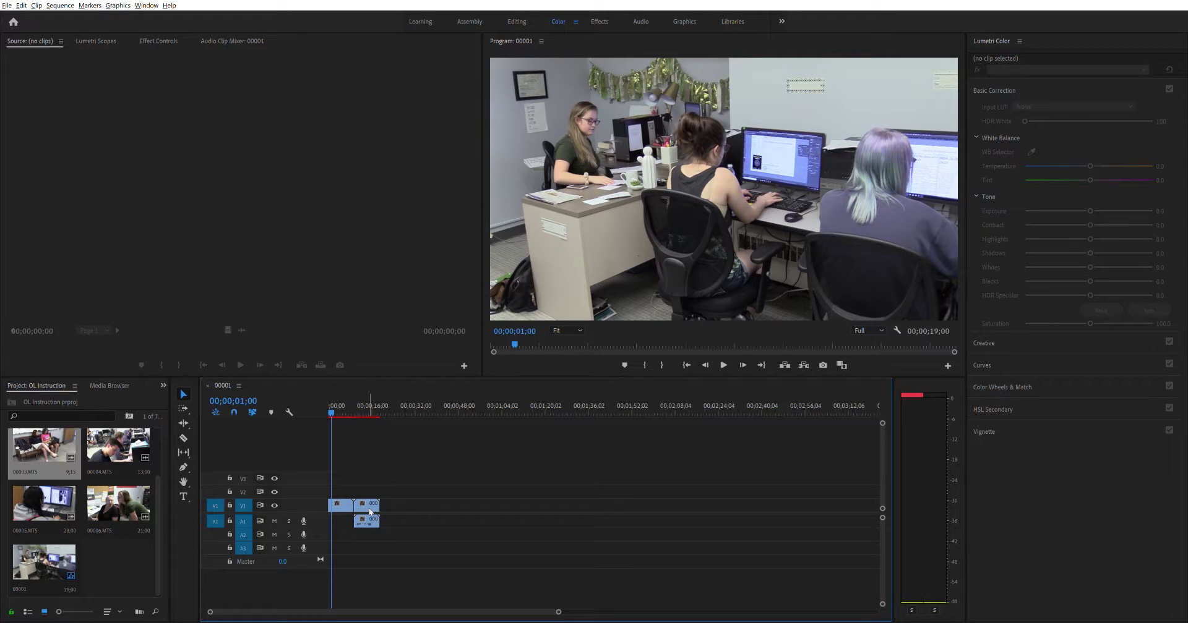
pyautogui.click(370, 503)
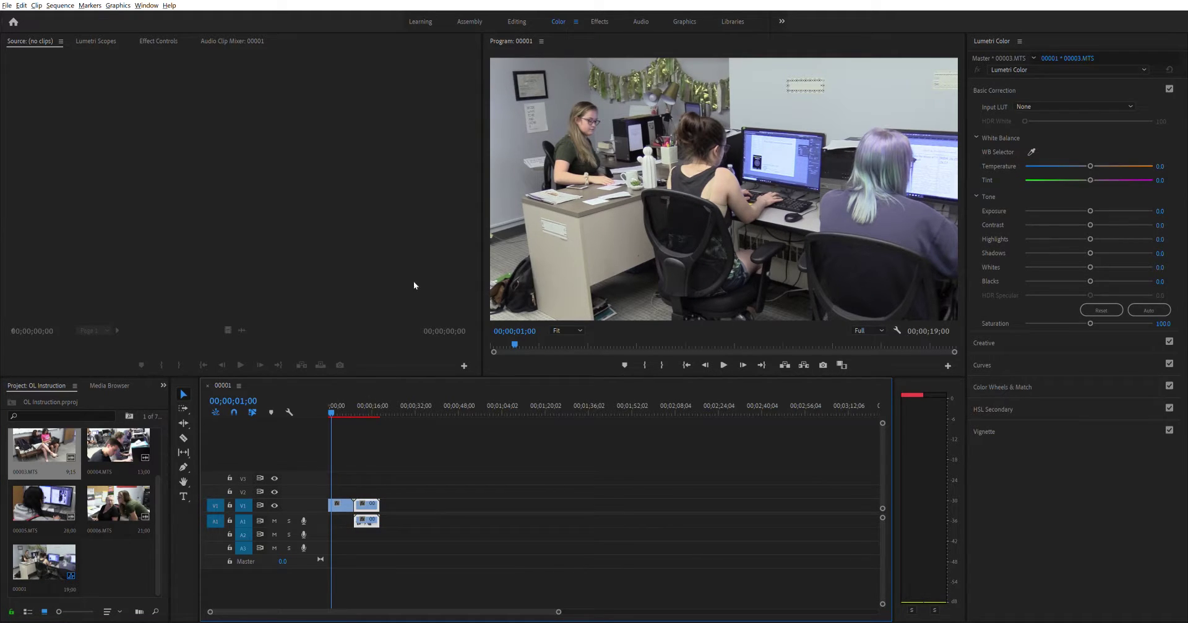
pyautogui.moveTo(399, 529); pyautogui.dragTo(355, 527)
pyautogui.press('Delete')
# Step: Trim the start of 00003.MTS up to 00;00;13;20, close the gap to the first clip and play the cut
pyautogui.moveTo(332, 406); pyautogui.dragTo(356, 414)
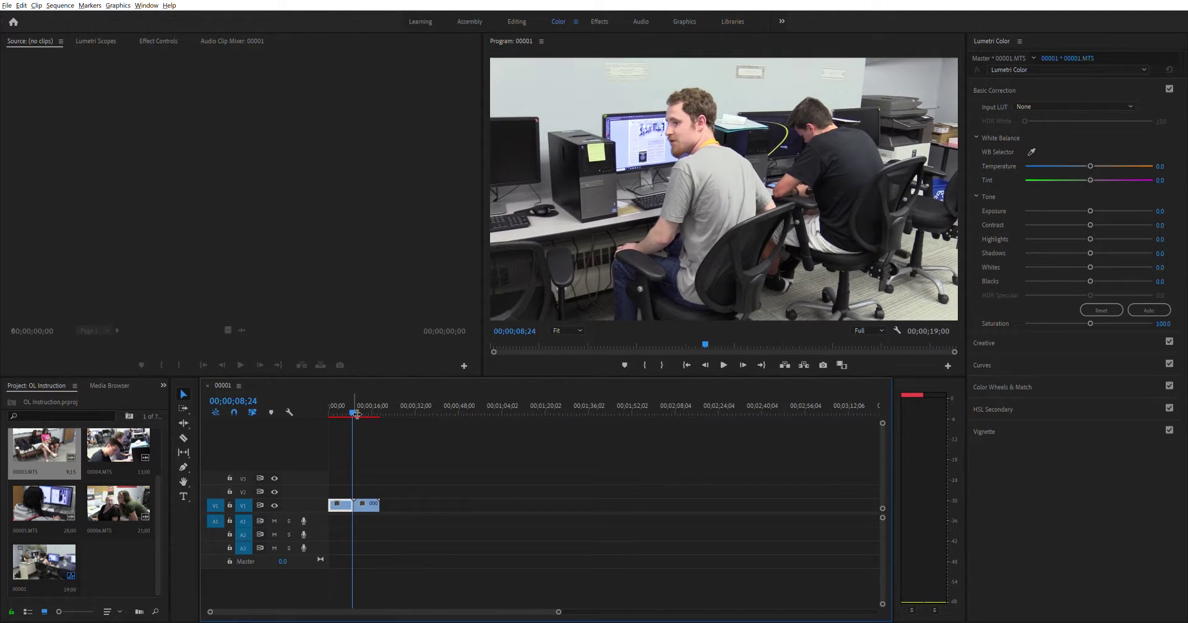
pyautogui.press('space')
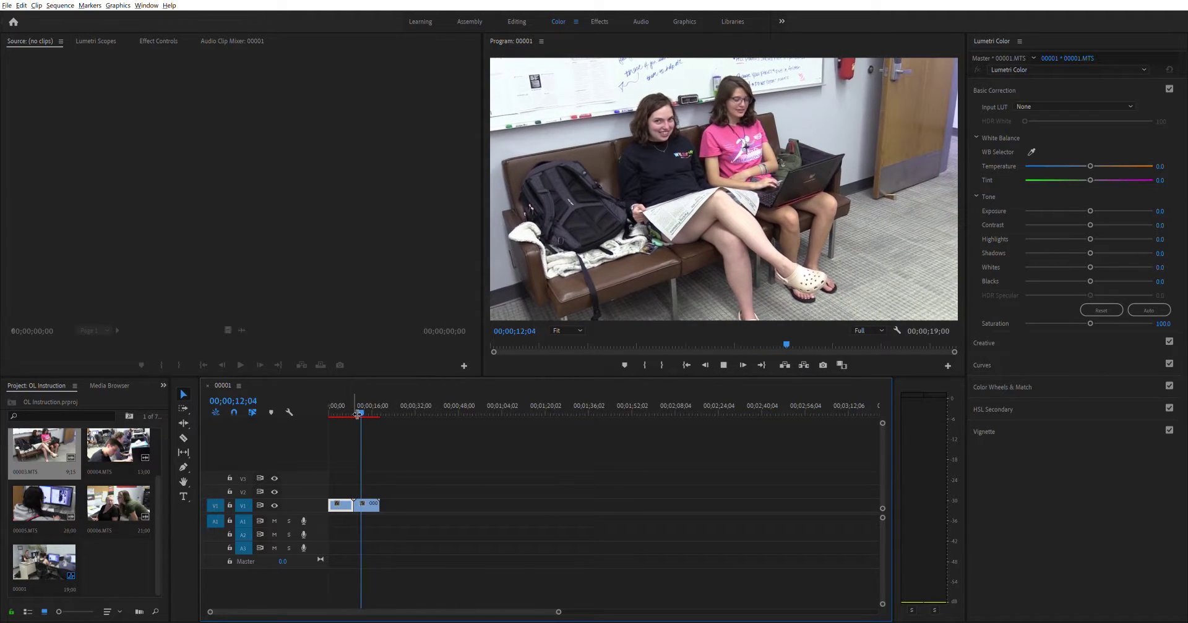
pyautogui.press('space')
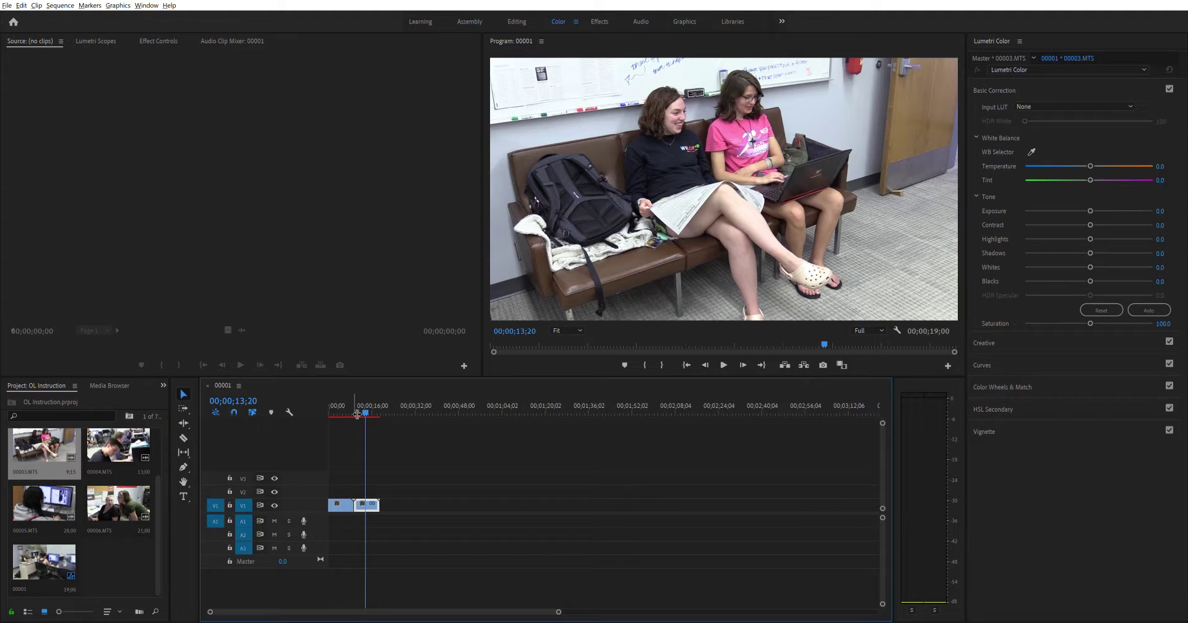
pyautogui.moveTo(378, 503); pyautogui.dragTo(362, 502)
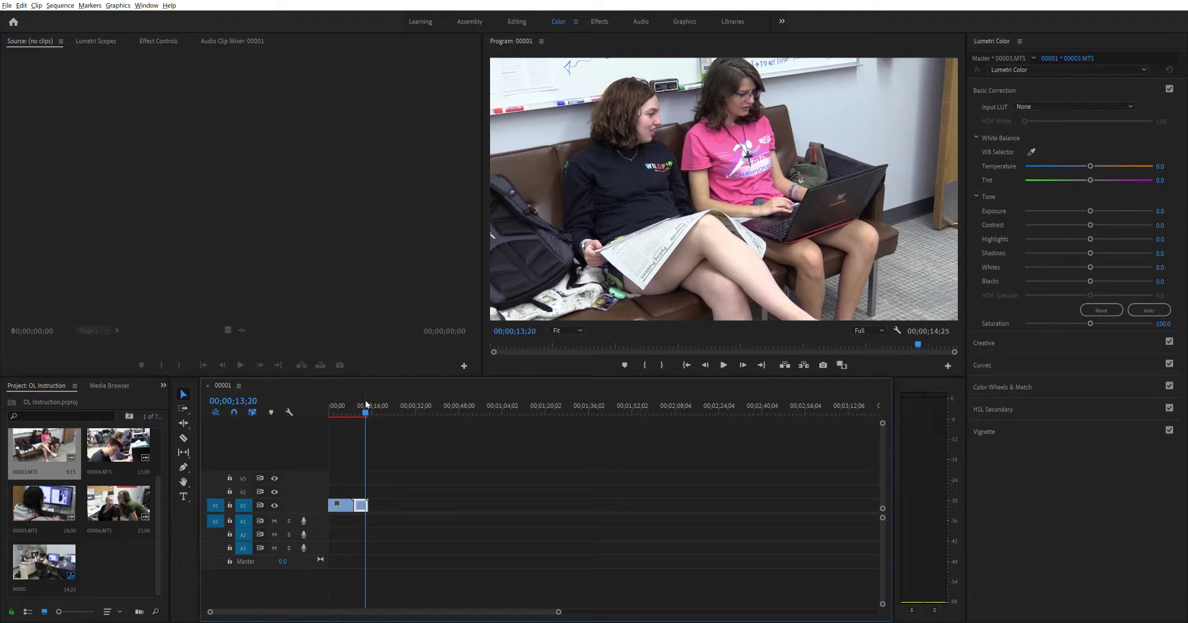
pyautogui.click(351, 402)
pyautogui.press('space')
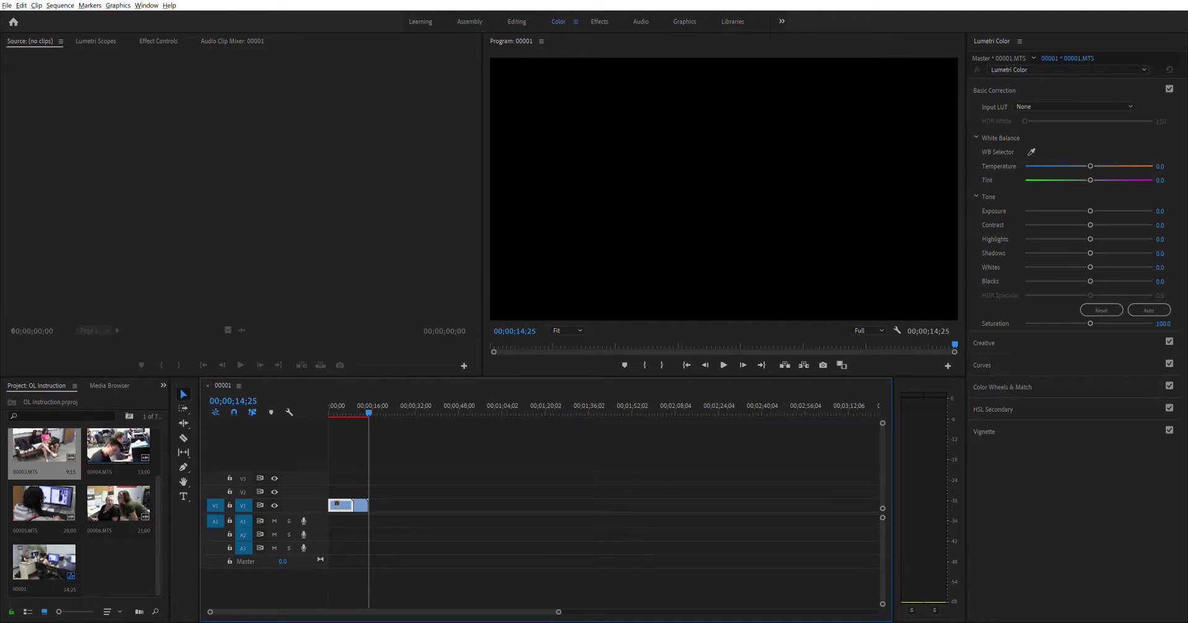
# Step: Add 00006.MTS after the second clip on track V1, play across the cut and delete the new clip's audio
pyautogui.moveTo(108, 490); pyautogui.dragTo(373, 501)
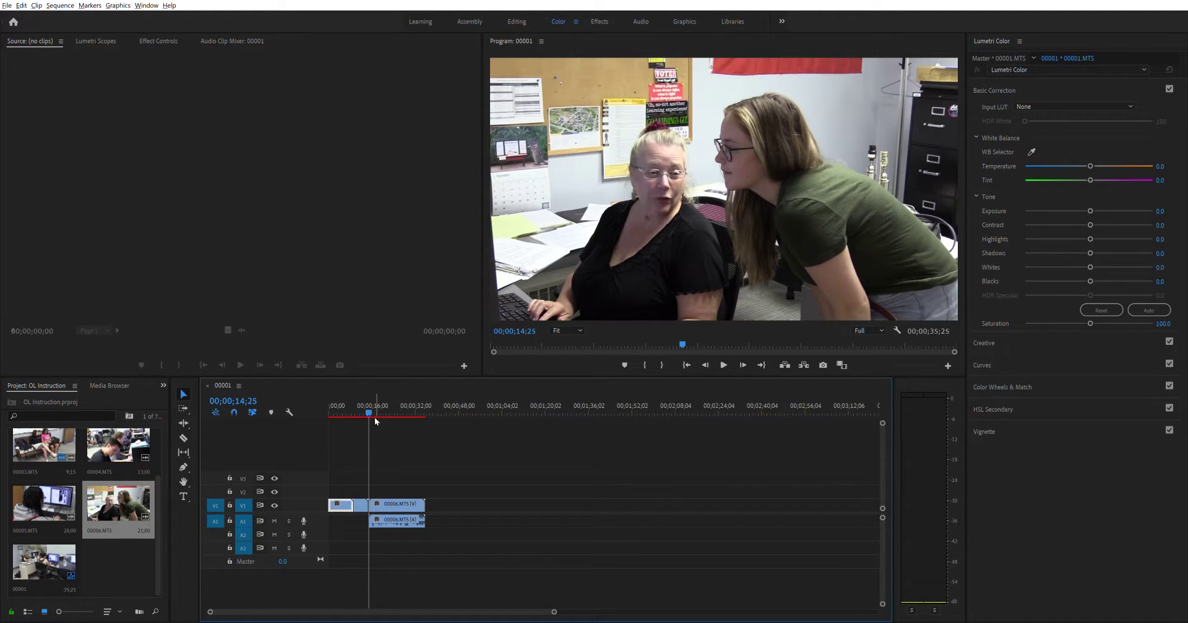
pyautogui.moveTo(372, 408)
pyautogui.mouseDown()
pyautogui.moveTo(431, 413)
pyautogui.moveTo(366, 421)
pyautogui.mouseUp()
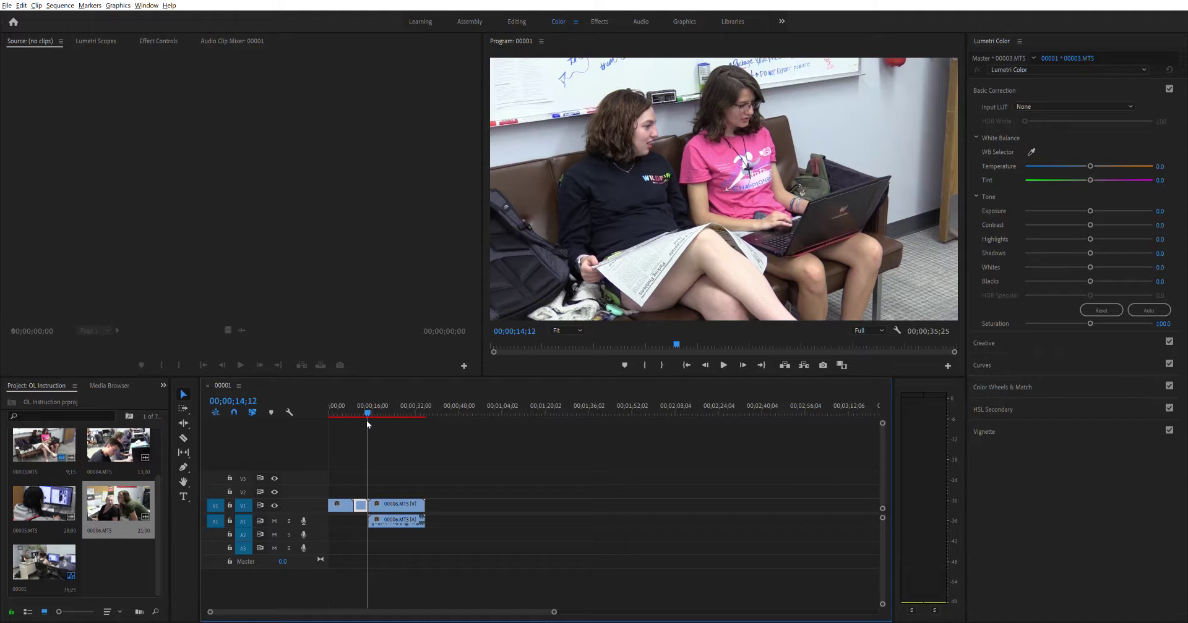
pyautogui.press('space')
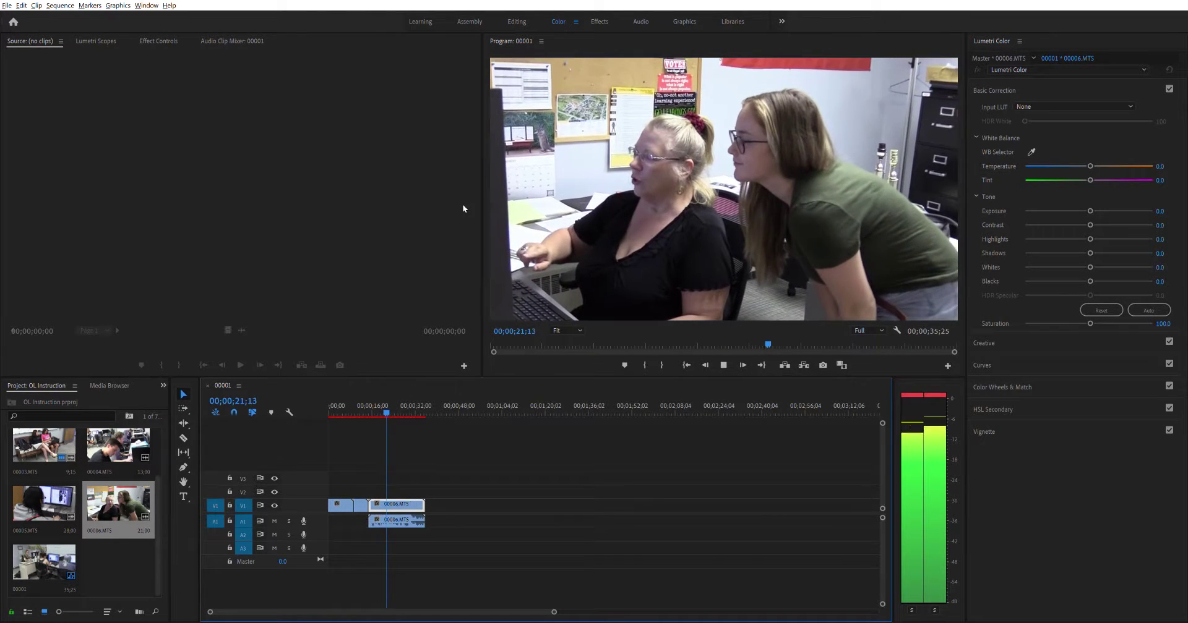
pyautogui.click(418, 520)
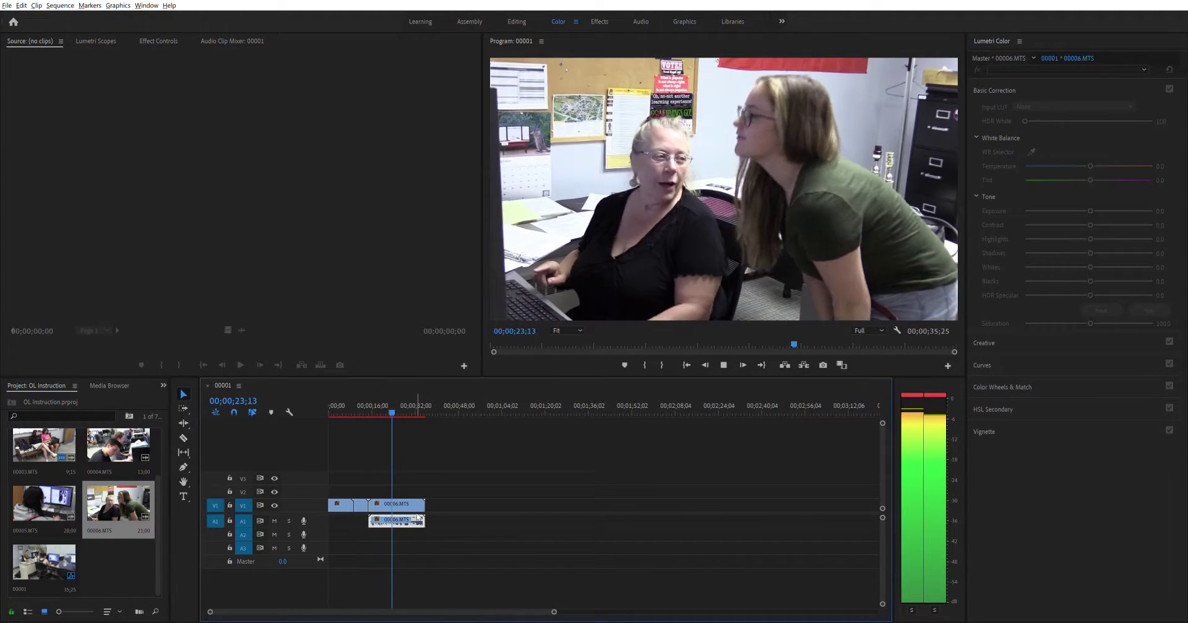
pyautogui.press('Delete')
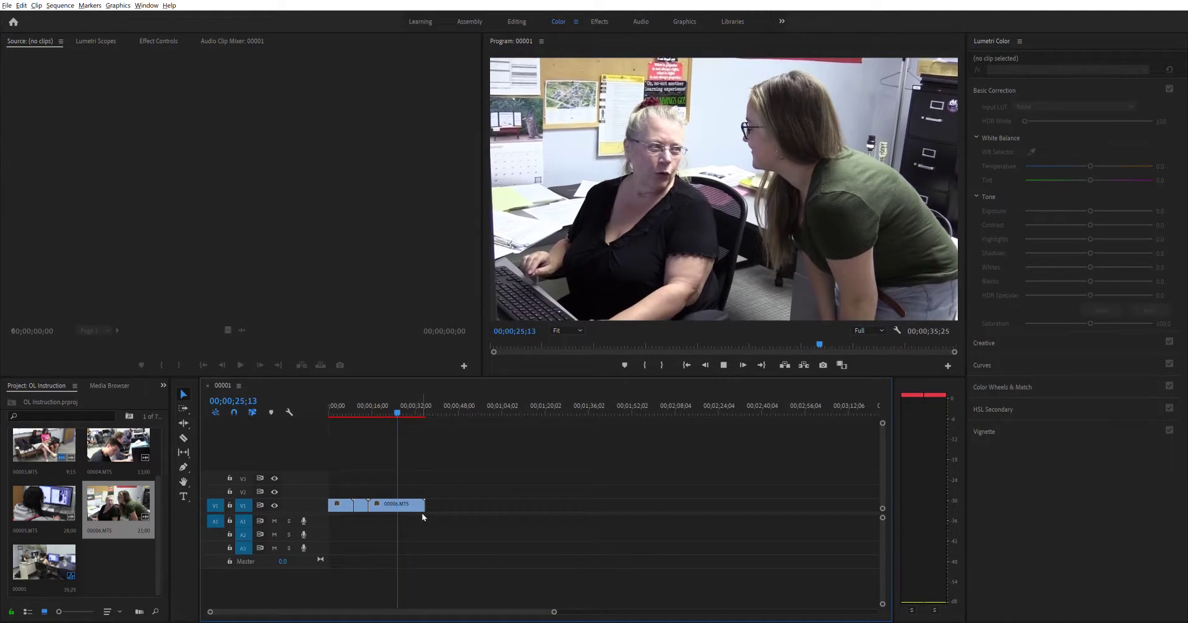
# Step: Trim the start of 00006.MTS up to 00;00;18;11, close the gap to the second clip and play the cut
pyautogui.click(389, 403)
pyautogui.moveTo(388, 403)
pyautogui.mouseDown()
pyautogui.moveTo(366, 403)
pyautogui.moveTo(377, 402)
pyautogui.mouseUp()
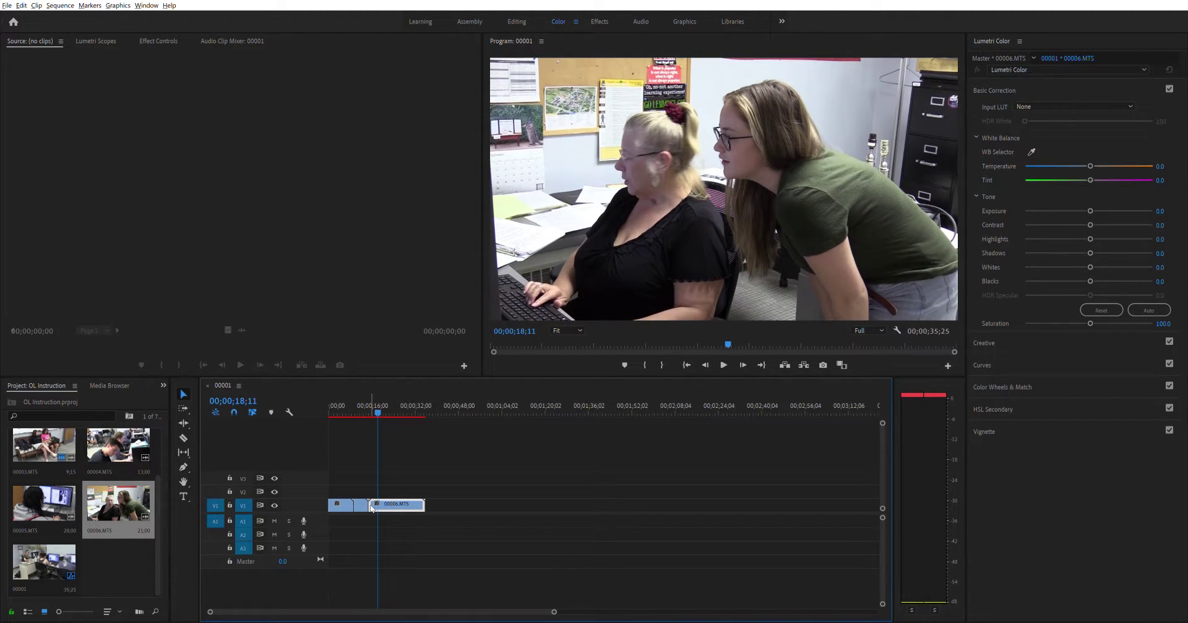
pyautogui.moveTo(383, 505); pyautogui.dragTo(393, 504)
pyautogui.moveTo(379, 407); pyautogui.dragTo(365, 407)
pyautogui.press('space')
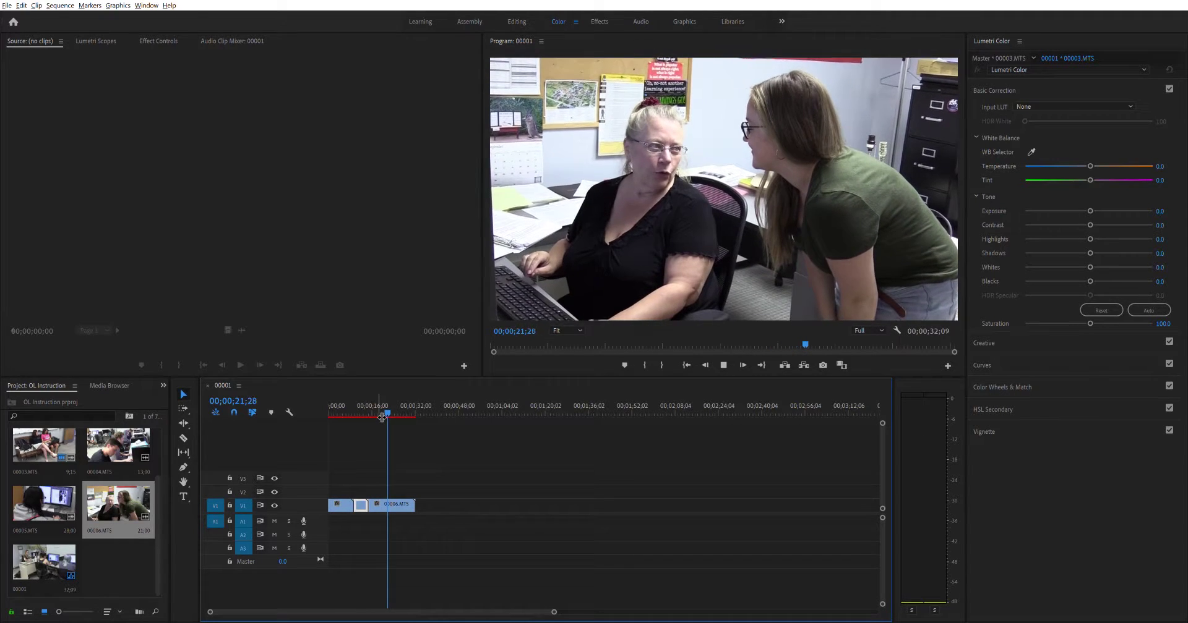
pyautogui.press('space')
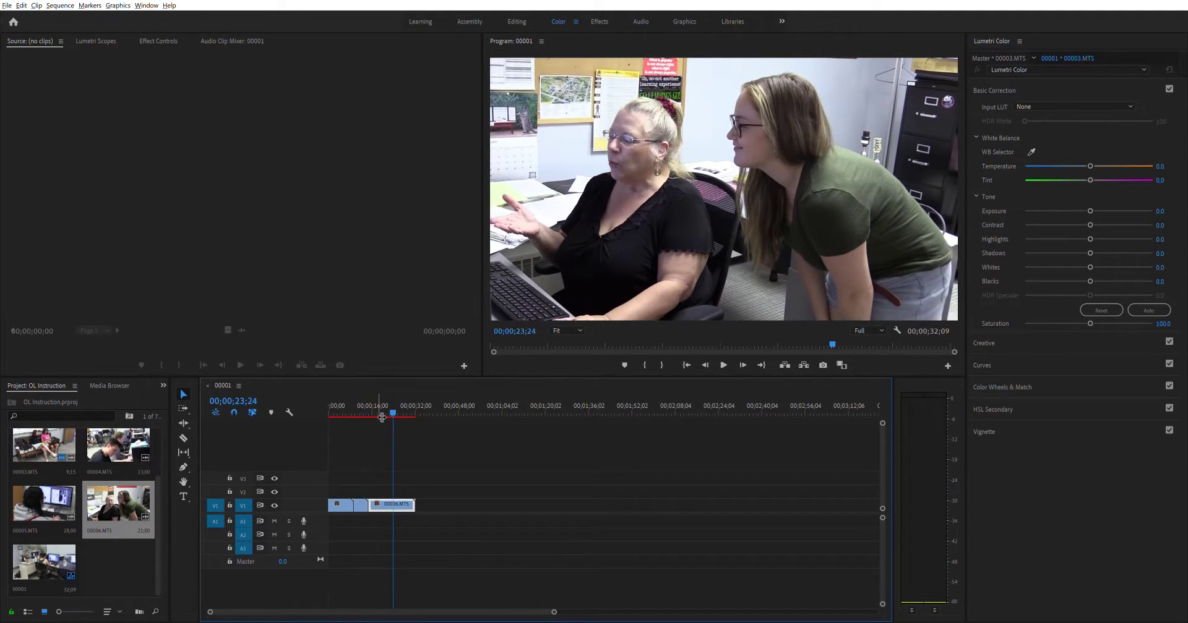
# Step: Play the end of 00006.MTS on track V1 and trim its end back to 00;00;24;00
pyautogui.press('space')
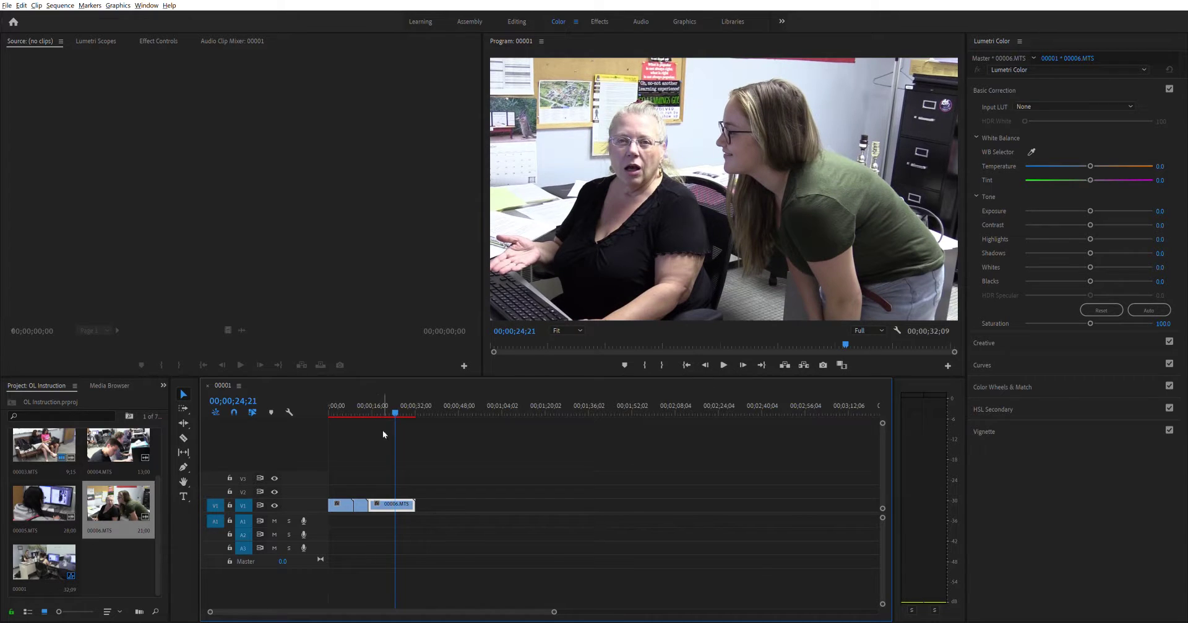
pyautogui.moveTo(395, 405); pyautogui.dragTo(401, 412)
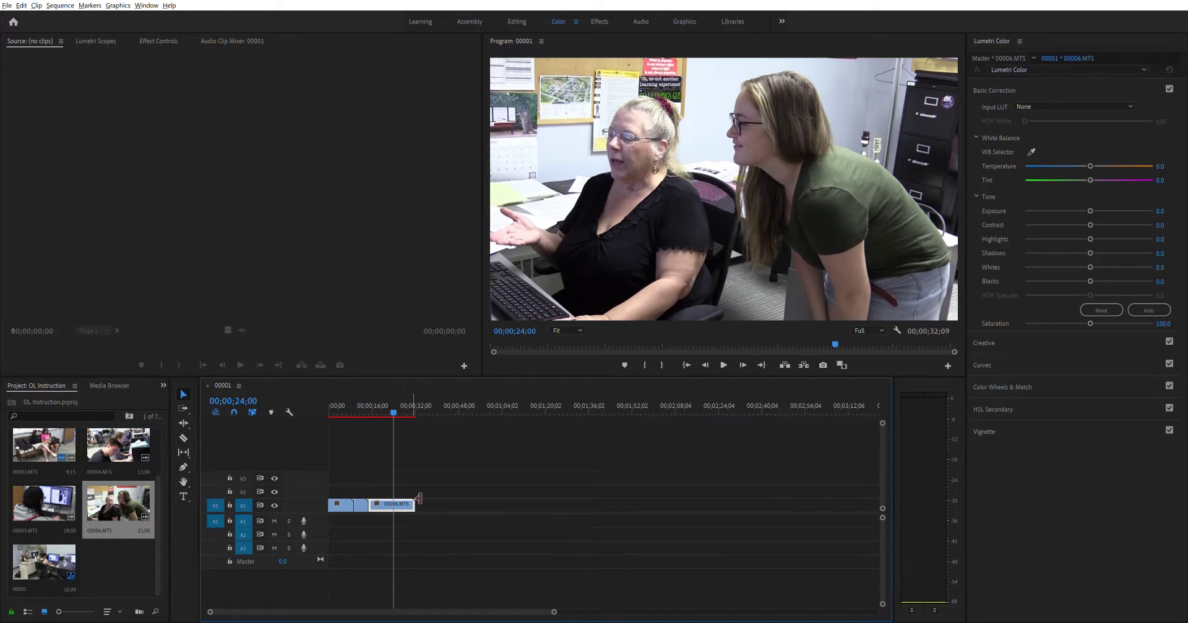
pyautogui.moveTo(419, 498); pyautogui.dragTo(398, 498)
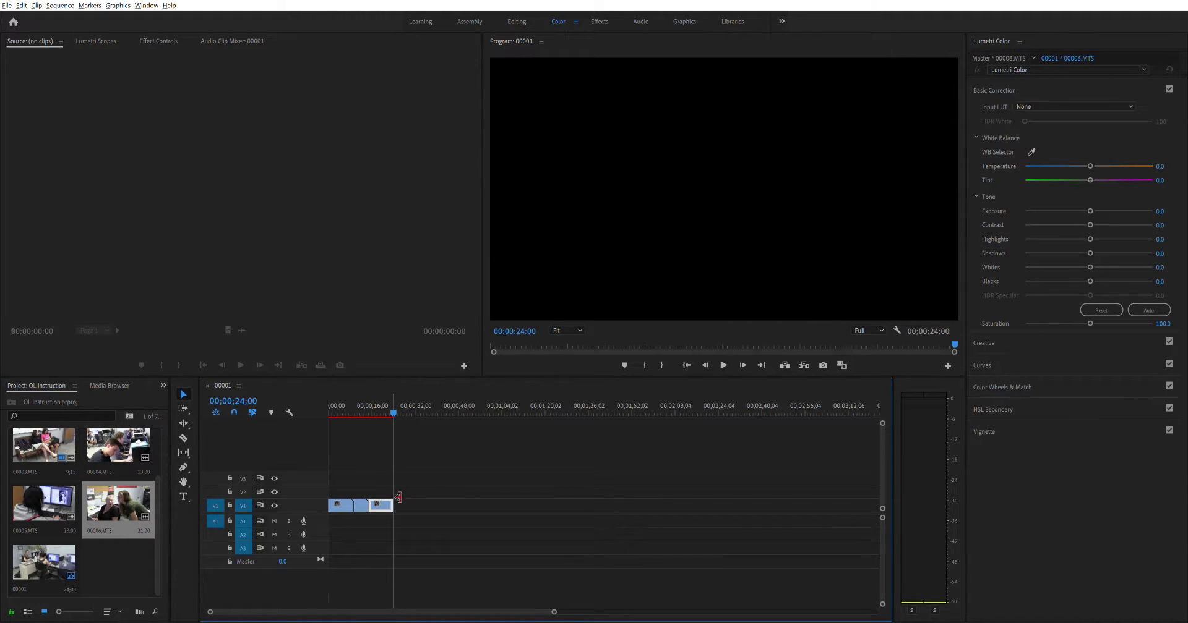
# Step: Add 00004.MTS directly after the third clip on track V1 and delete its audio
pyautogui.click(103, 557)
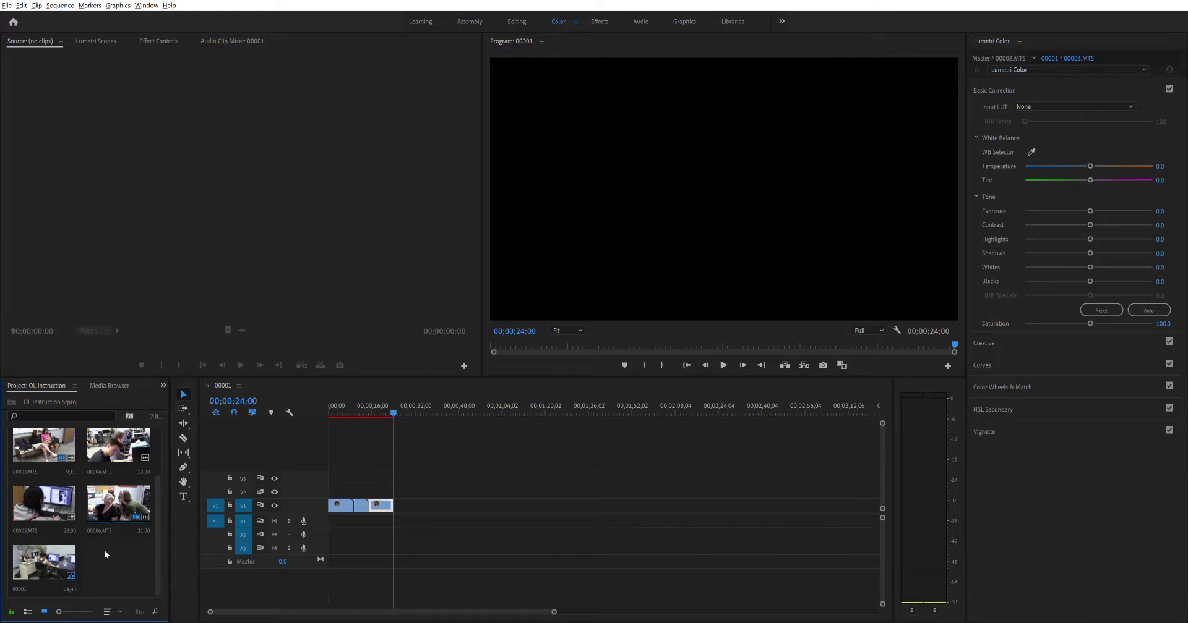
pyautogui.scroll(2, 96, 526)
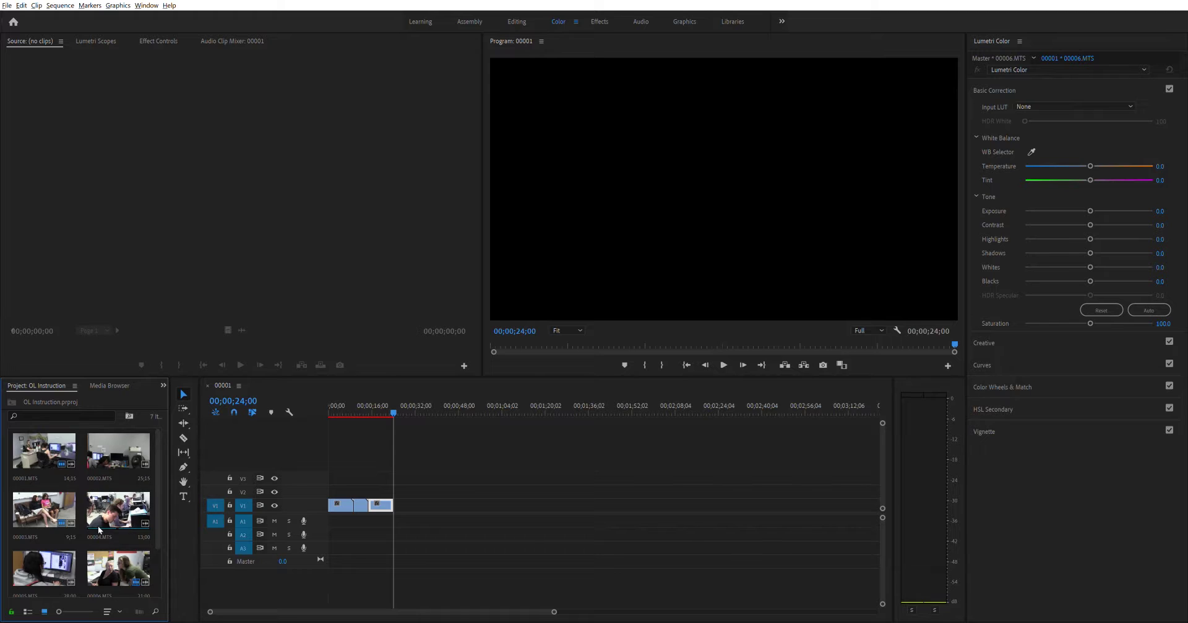
pyautogui.moveTo(106, 506); pyautogui.dragTo(402, 515)
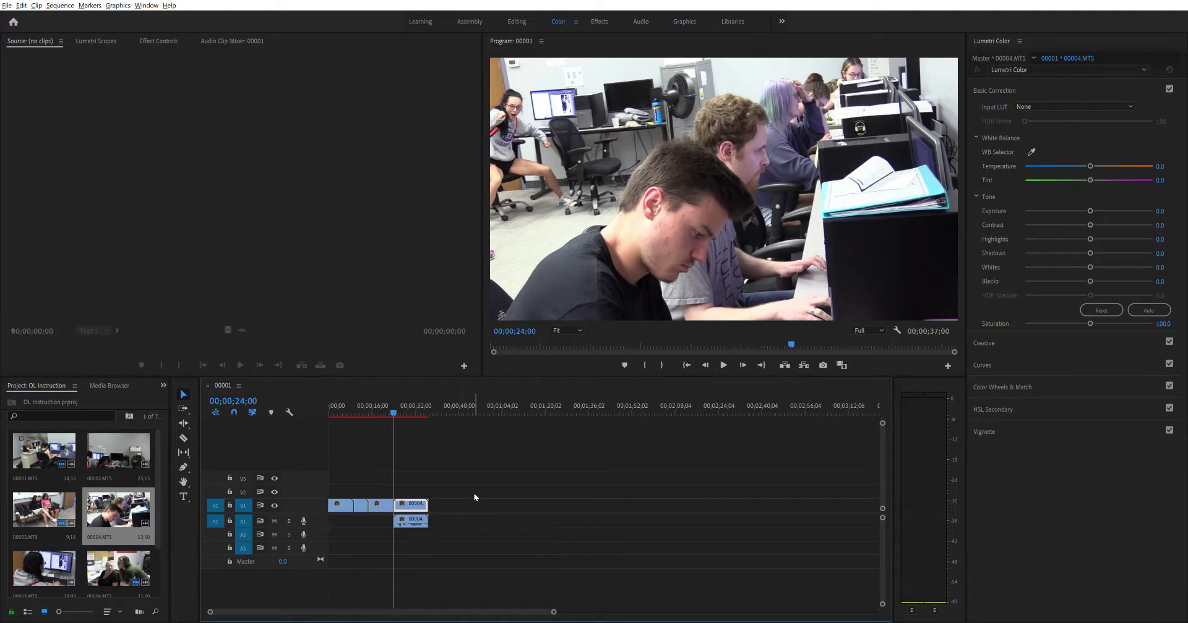
pyautogui.click(407, 519)
pyautogui.press('Delete')
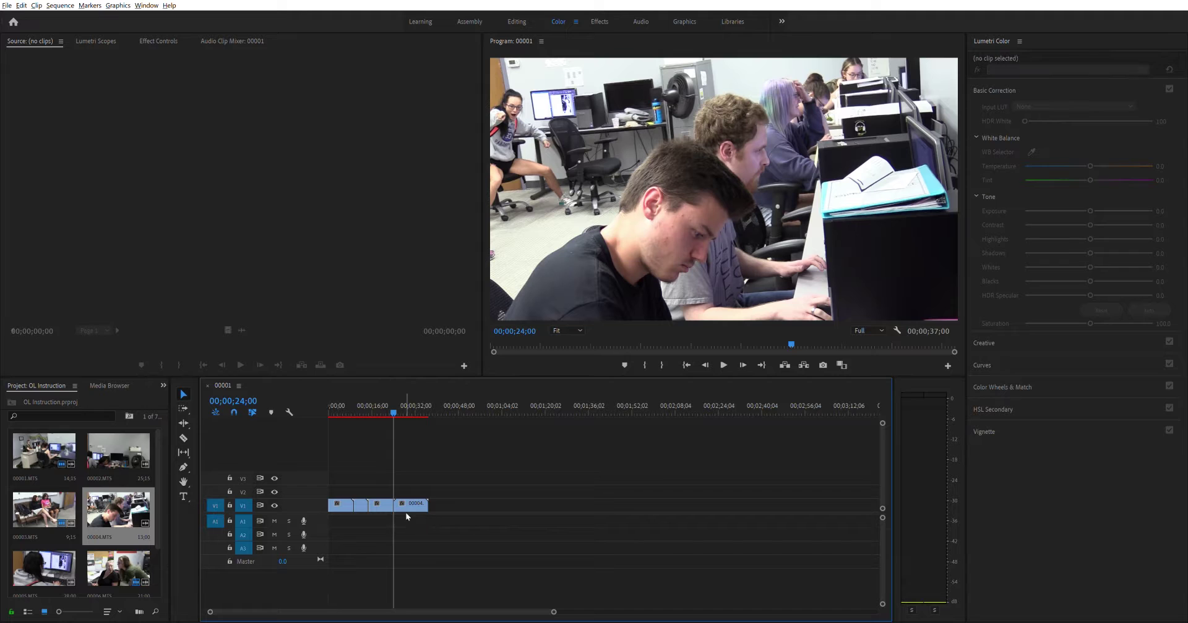
# Step: Trim the start of 00004.MTS up to 00;00;28;23, close the gap to the third clip and play the cut
pyautogui.press('space')
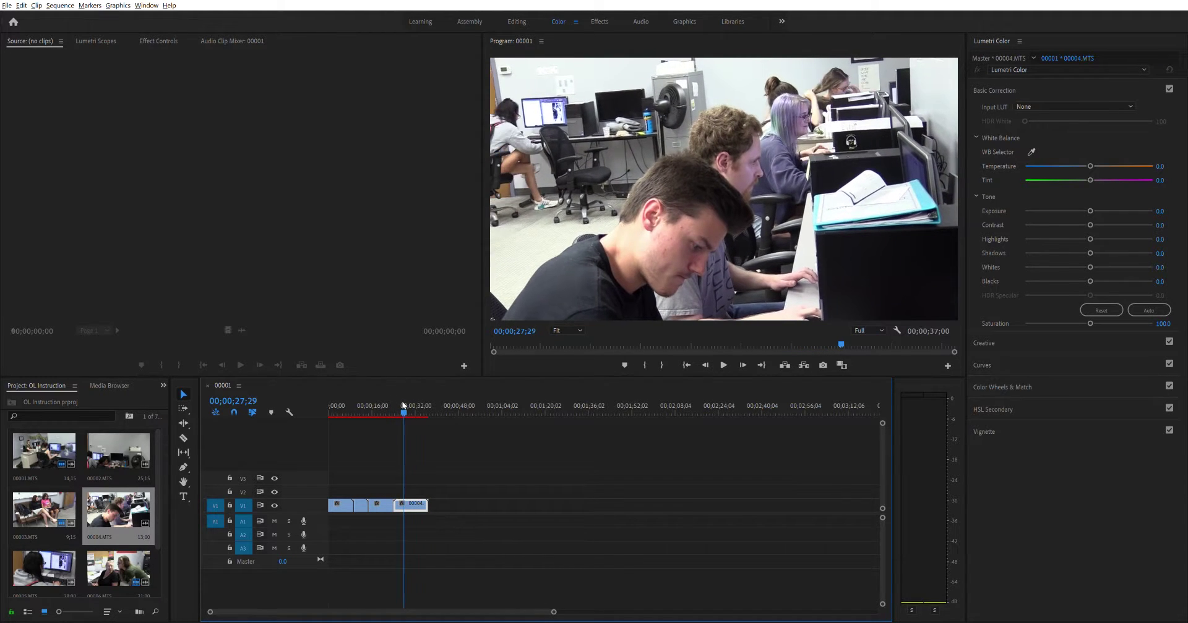
pyautogui.click(406, 403)
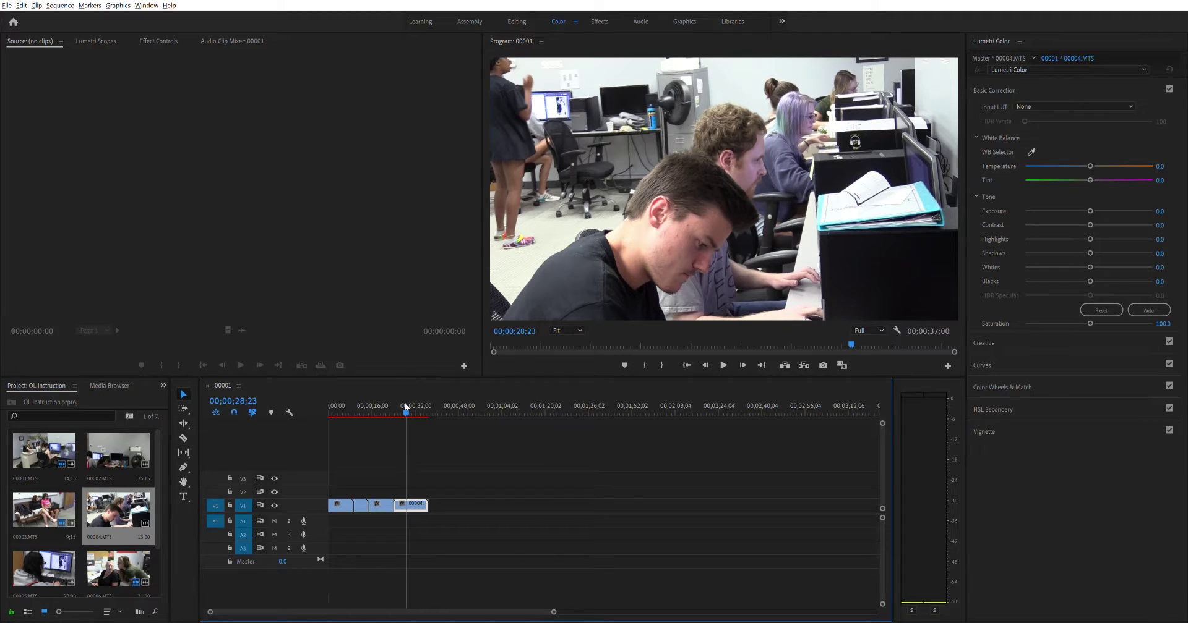
pyautogui.moveTo(406, 496); pyautogui.dragTo(413, 504)
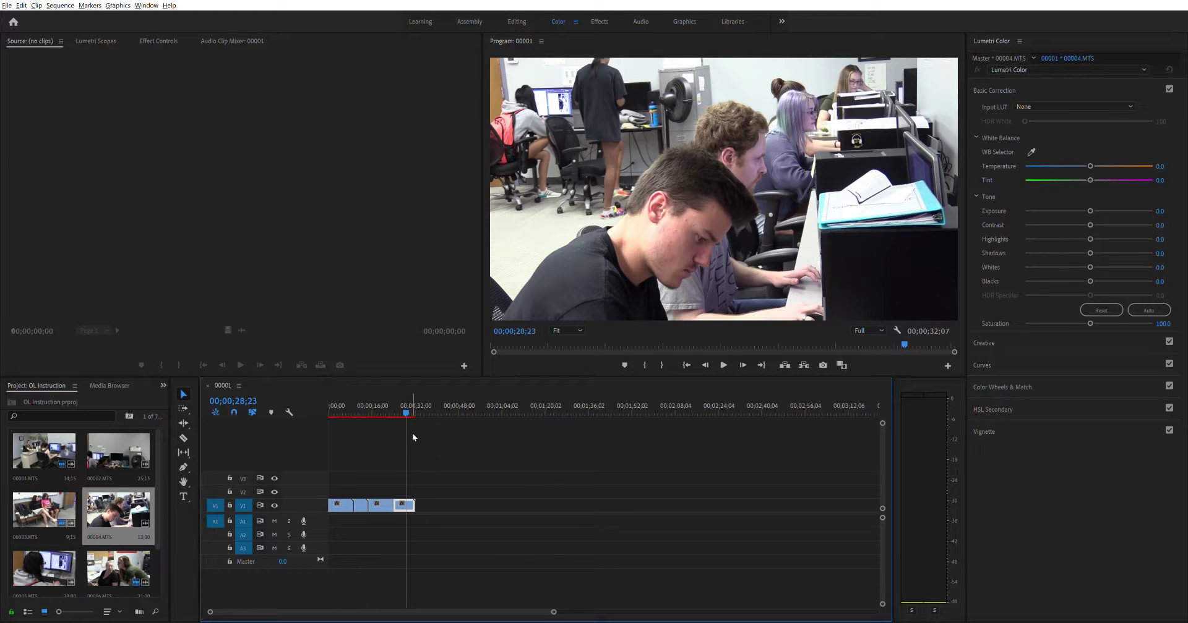
pyautogui.moveTo(407, 402); pyautogui.dragTo(395, 403)
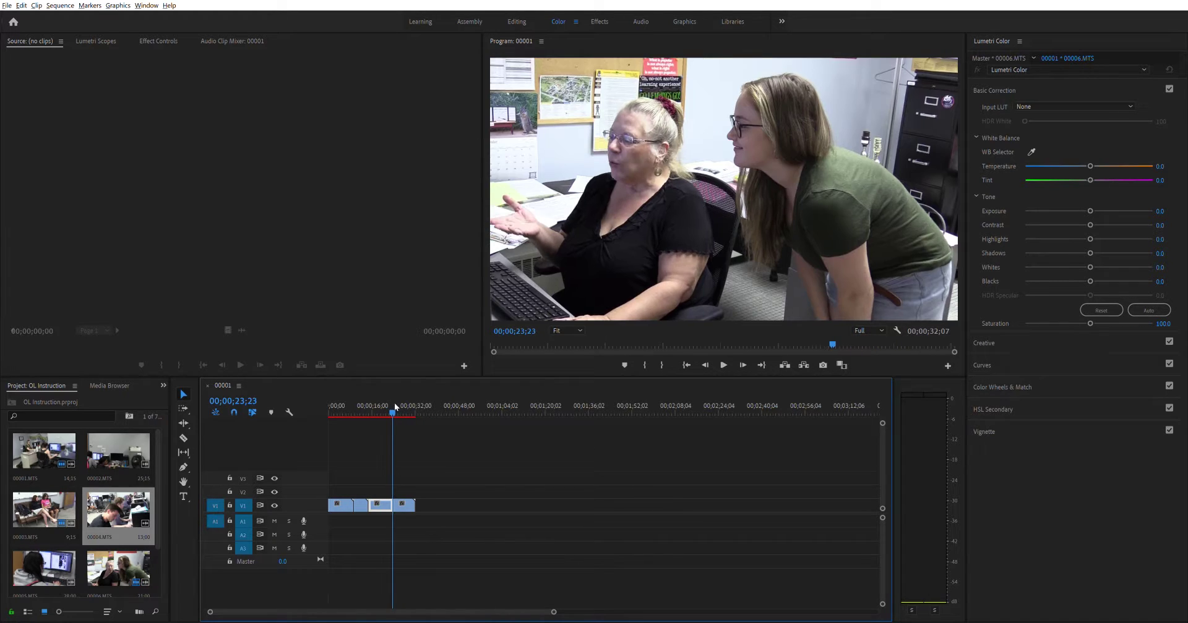
pyautogui.press('space')
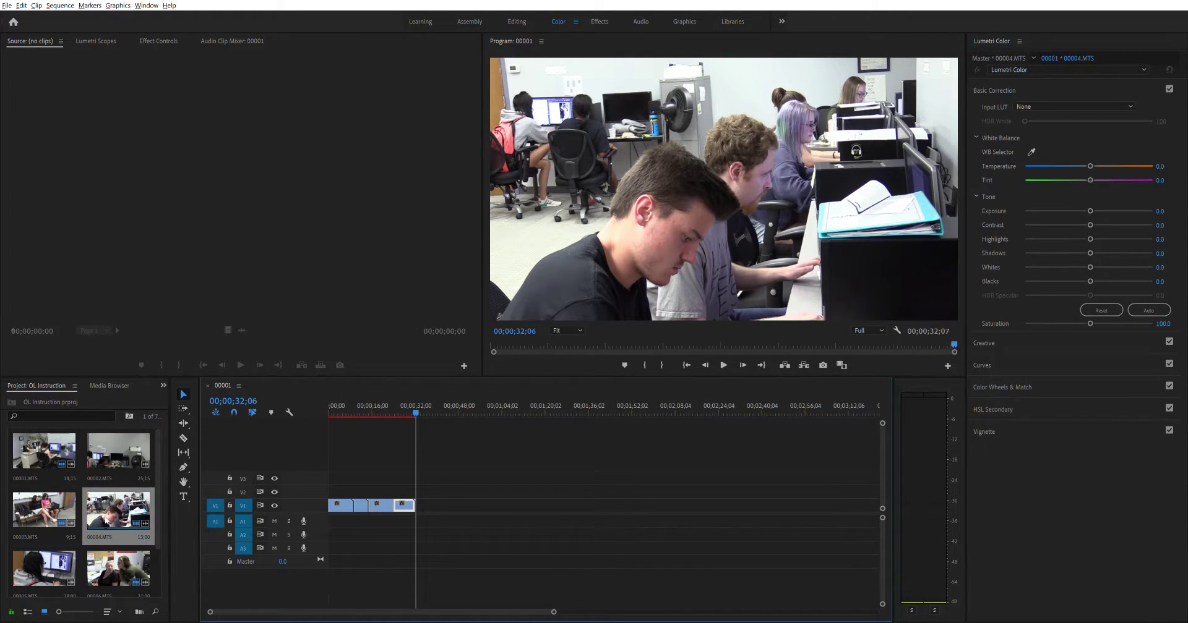
# Step: Add 00005.MTS directly after the fourth clip on track V1, play it and delete its audio
pyautogui.scroll(-1, 105, 522)
pyautogui.moveTo(45, 512); pyautogui.dragTo(420, 506)
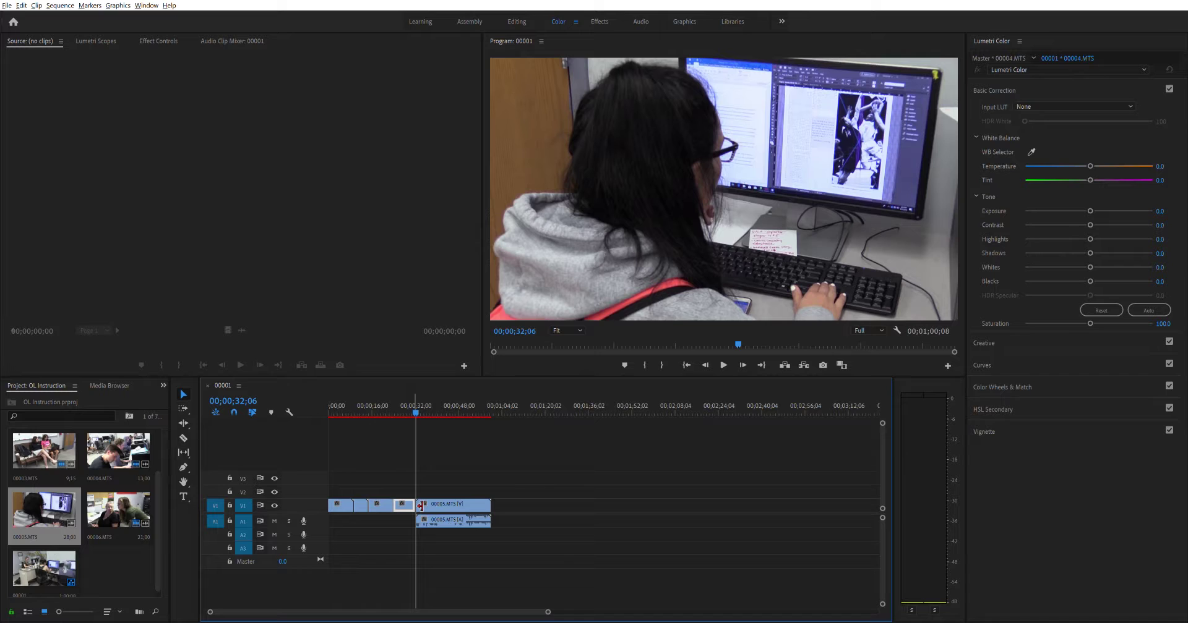
pyautogui.press('space')
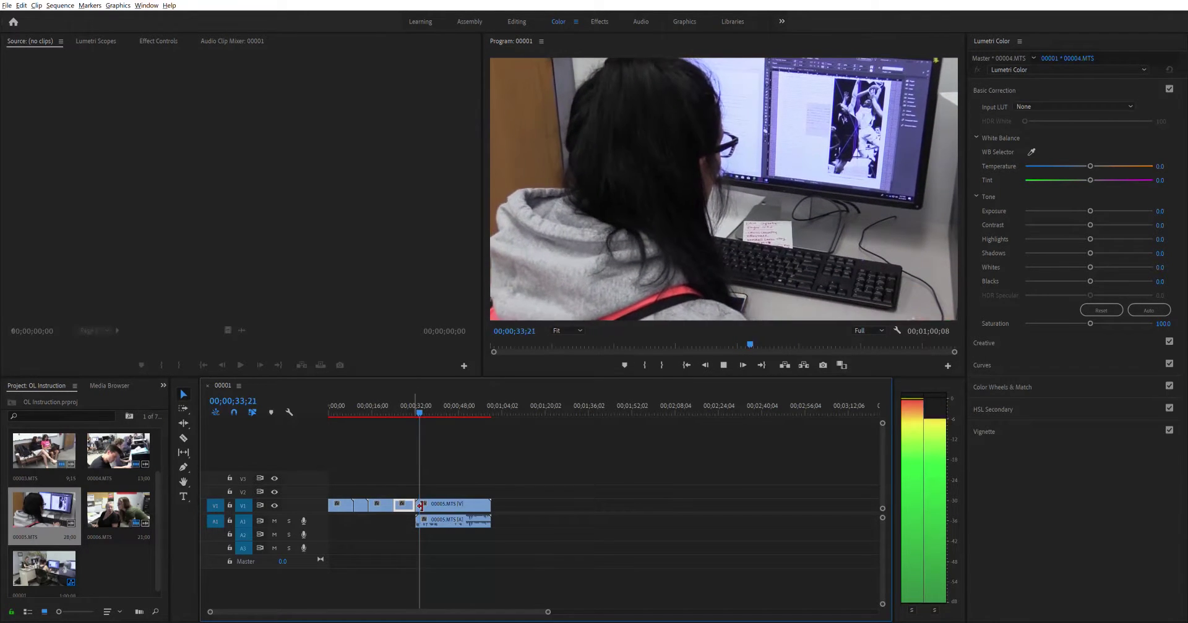
pyautogui.click(465, 502)
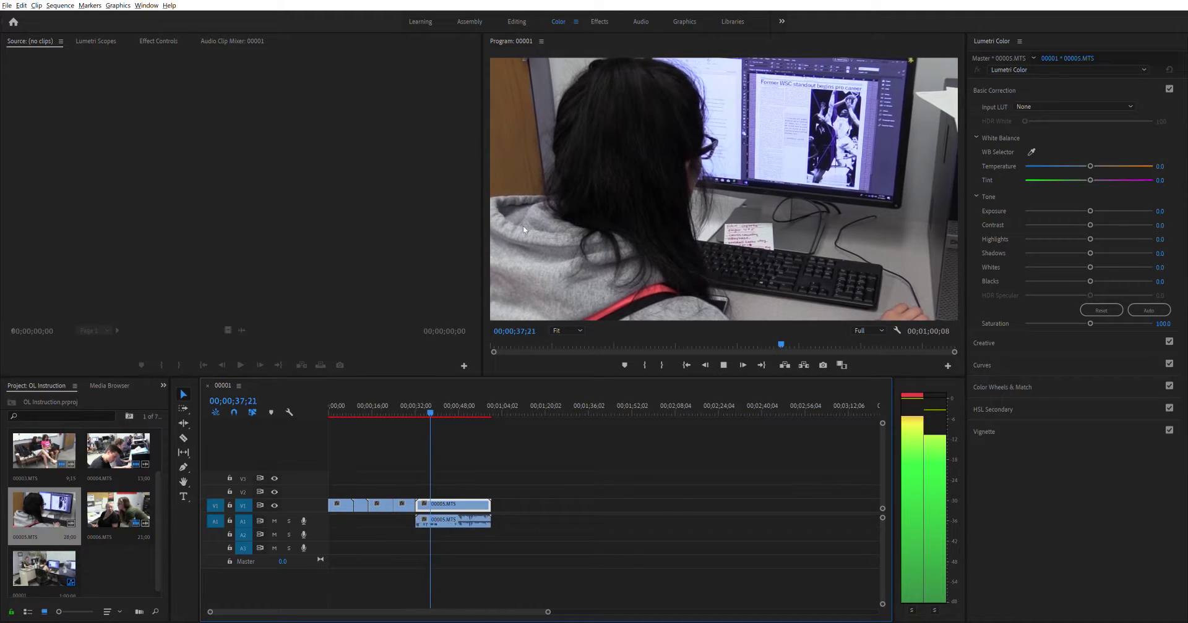
pyautogui.keyDown('alt'); pyautogui.click(485, 519); pyautogui.keyUp('alt')
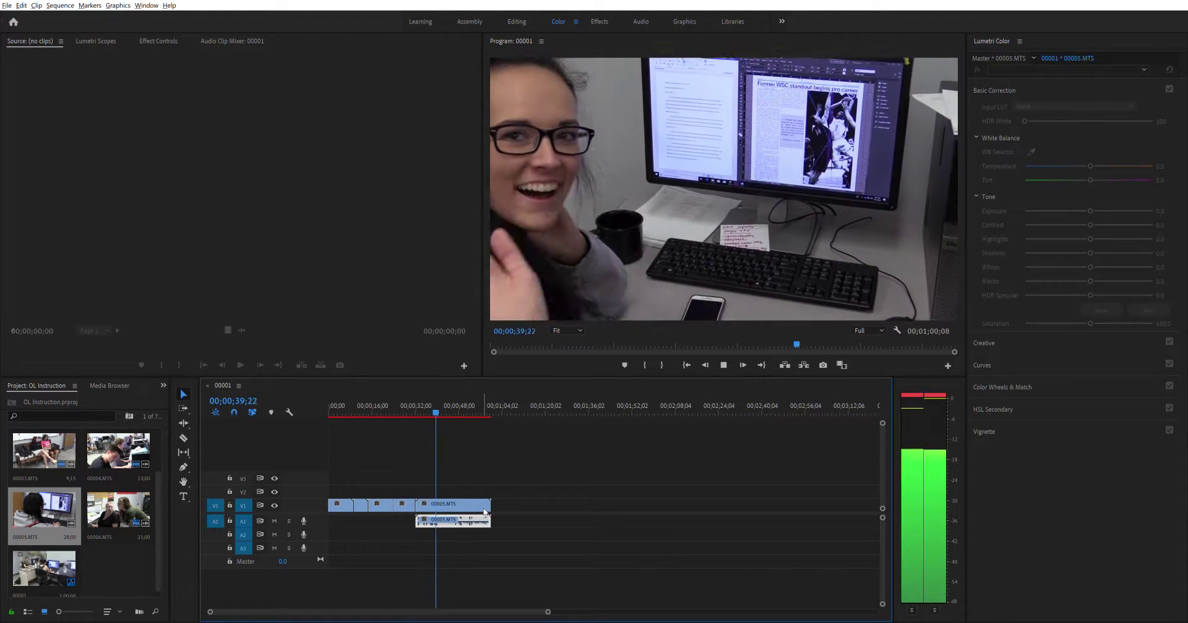
pyautogui.press('Delete')
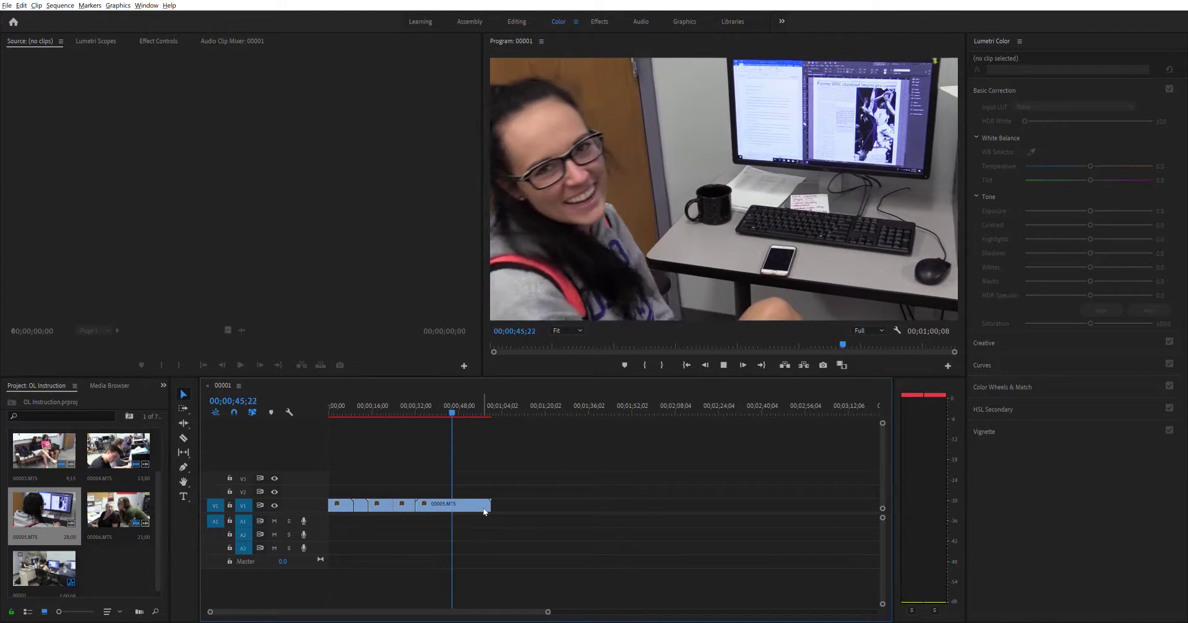
# Step: Trim the start of 00005.MTS up to 00;00;35;23, close the gap to the fourth clip and play the cut
pyautogui.click(484, 511)
pyautogui.moveTo(454, 401); pyautogui.dragTo(425, 402)
pyautogui.moveTo(429, 502)
pyautogui.mouseDown()
pyautogui.moveTo(439, 503)
pyautogui.moveTo(426, 503)
pyautogui.mouseUp()
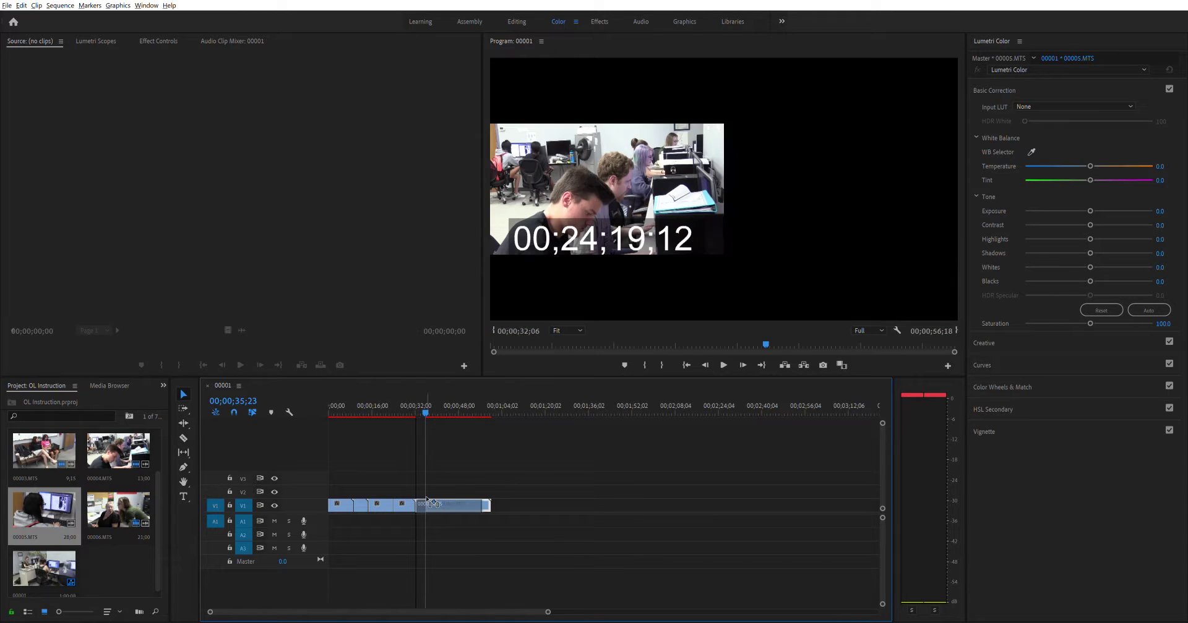
pyautogui.moveTo(425, 403); pyautogui.dragTo(408, 402)
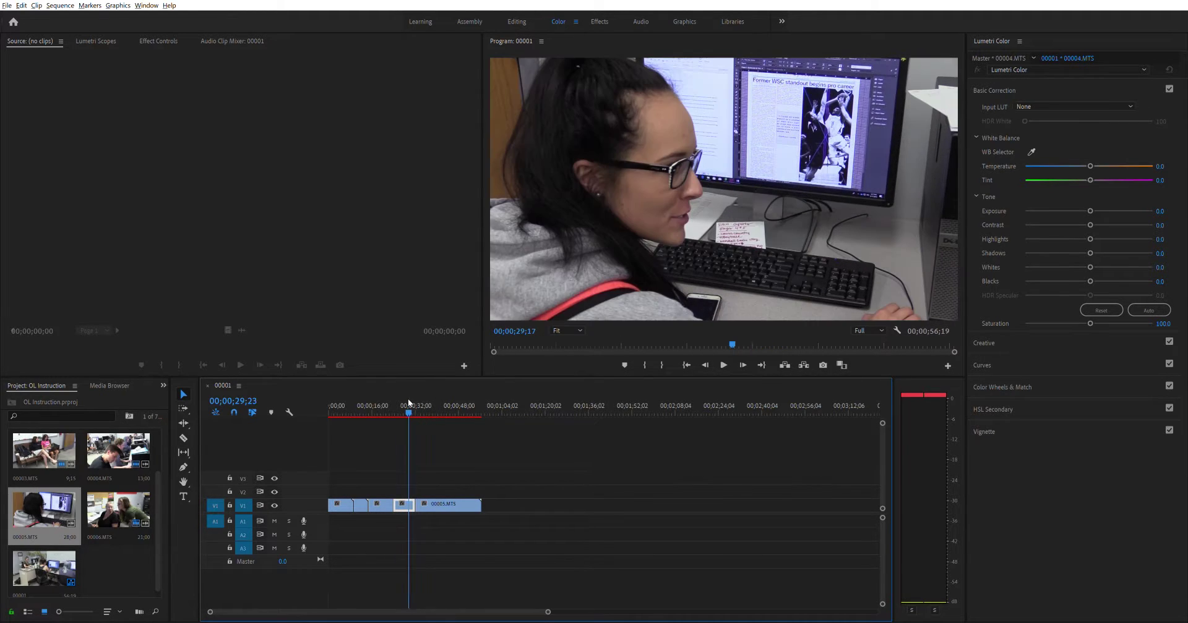
pyautogui.press('space')
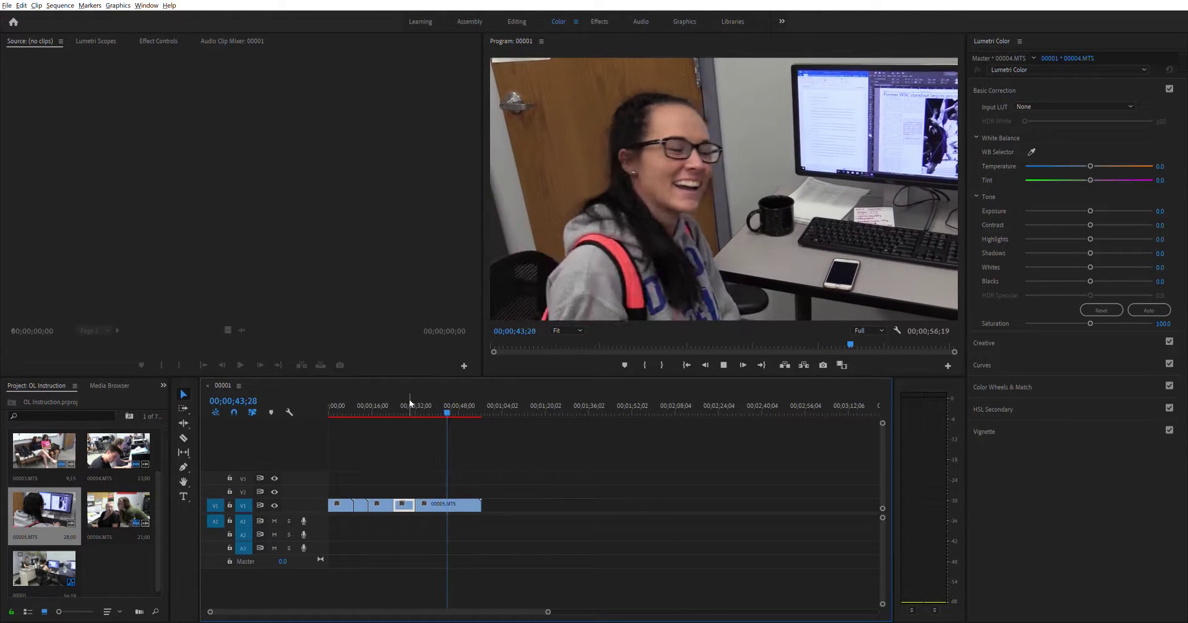
# Step: Trim the start of 00005.MTS further, up to 00;00;40;05, and close the gap to the fourth clip
pyautogui.press('space')
pyautogui.click(447, 406)
pyautogui.moveTo(443, 406); pyautogui.dragTo(436, 406)
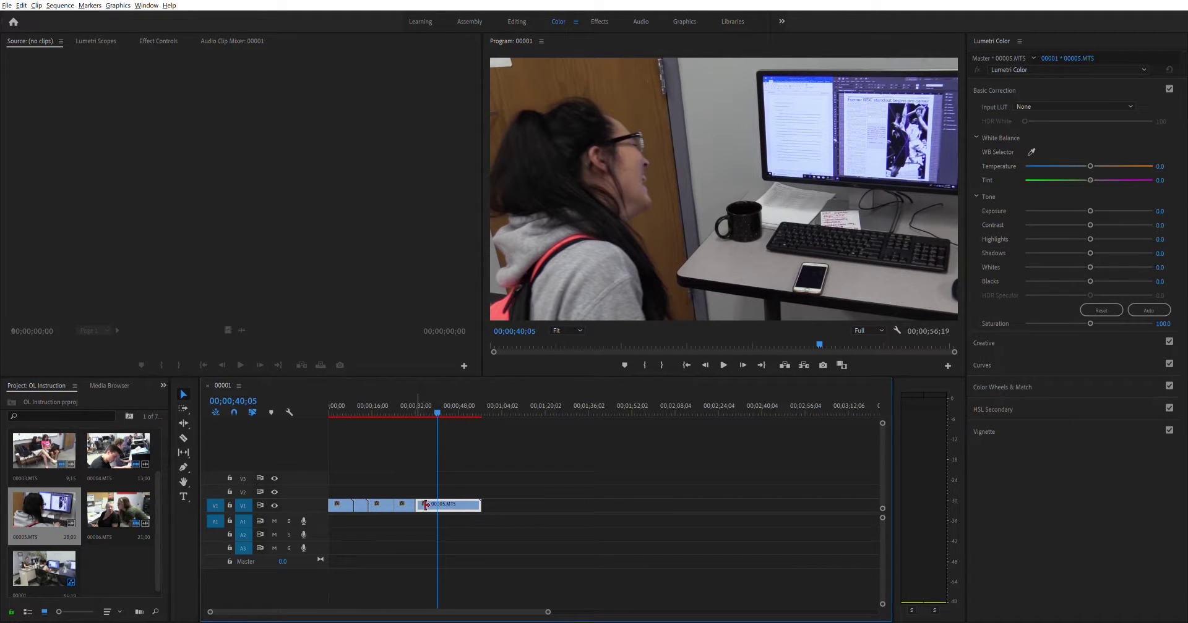
pyautogui.moveTo(437, 505); pyautogui.dragTo(419, 504)
# Step: Play across the cut into 00005.MTS and trim the clip's end back to 00;00;39;28
pyautogui.click(425, 406)
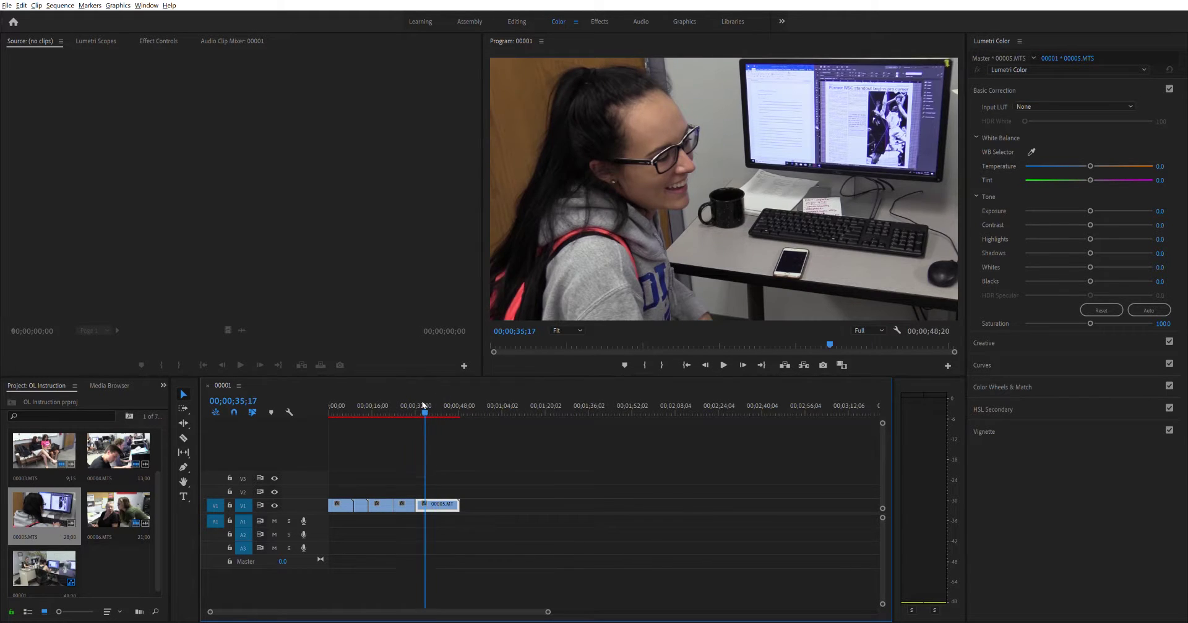
pyautogui.click(412, 405)
pyautogui.press('space')
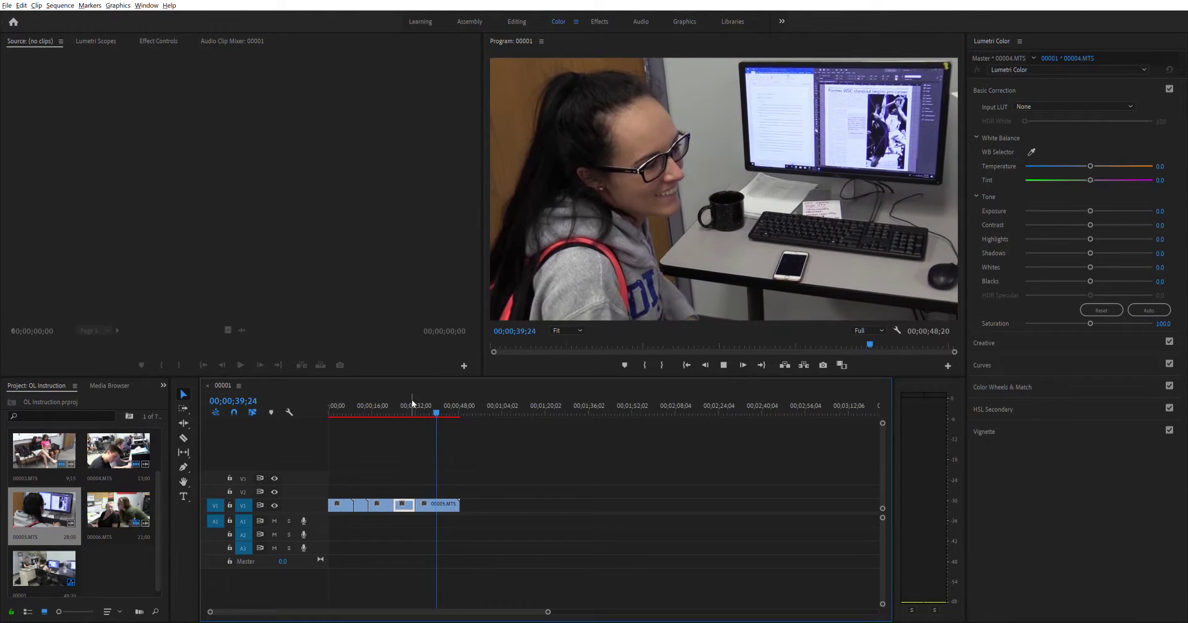
pyautogui.press('space')
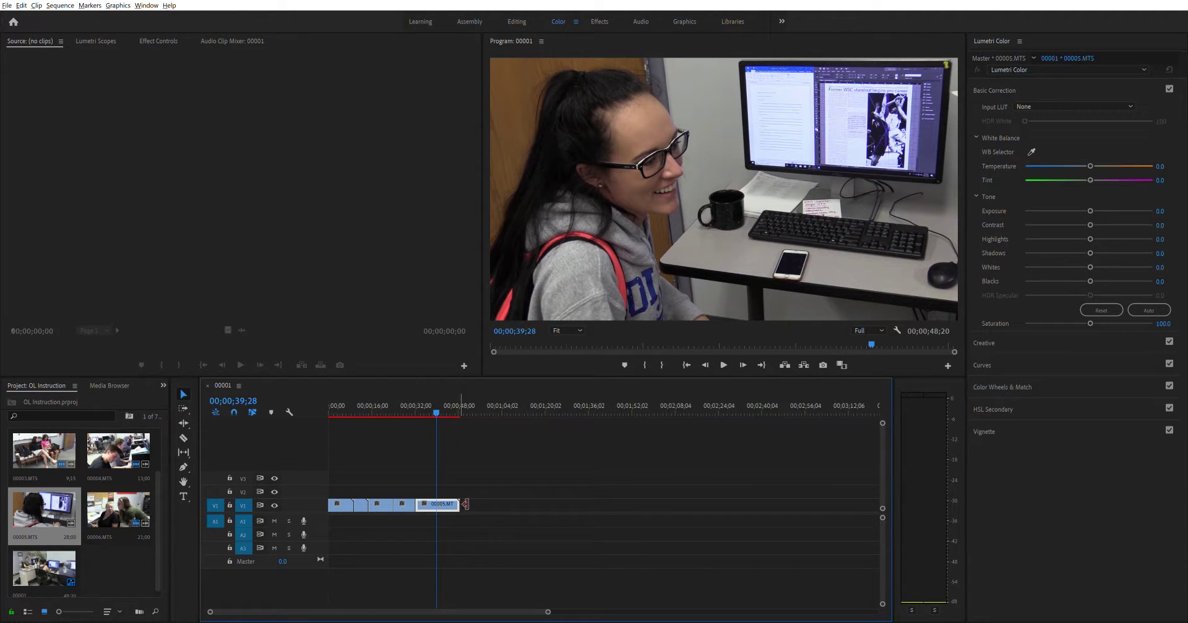
pyautogui.moveTo(447, 502); pyautogui.dragTo(437, 503)
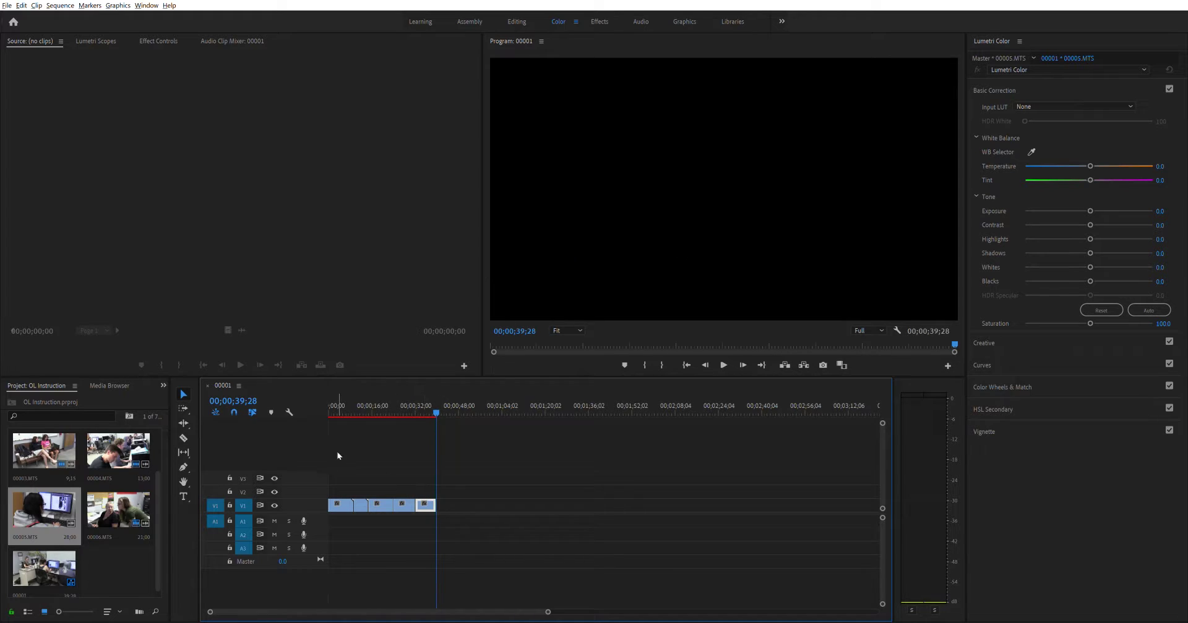
pyautogui.click(98, 551)
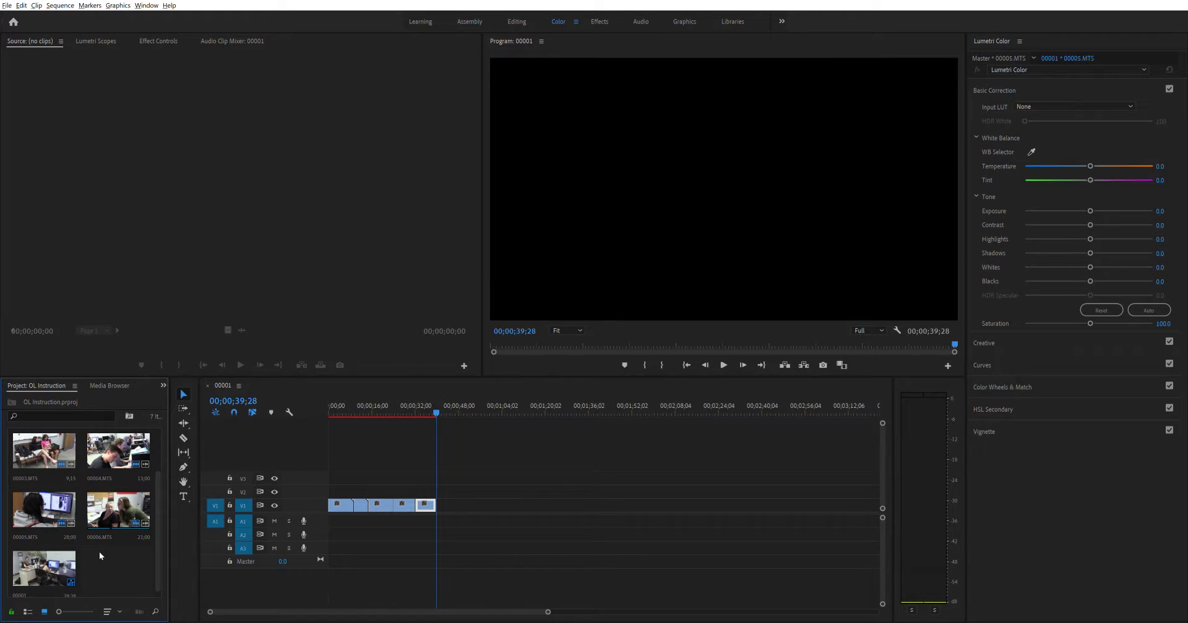
pyautogui.click(45, 561)
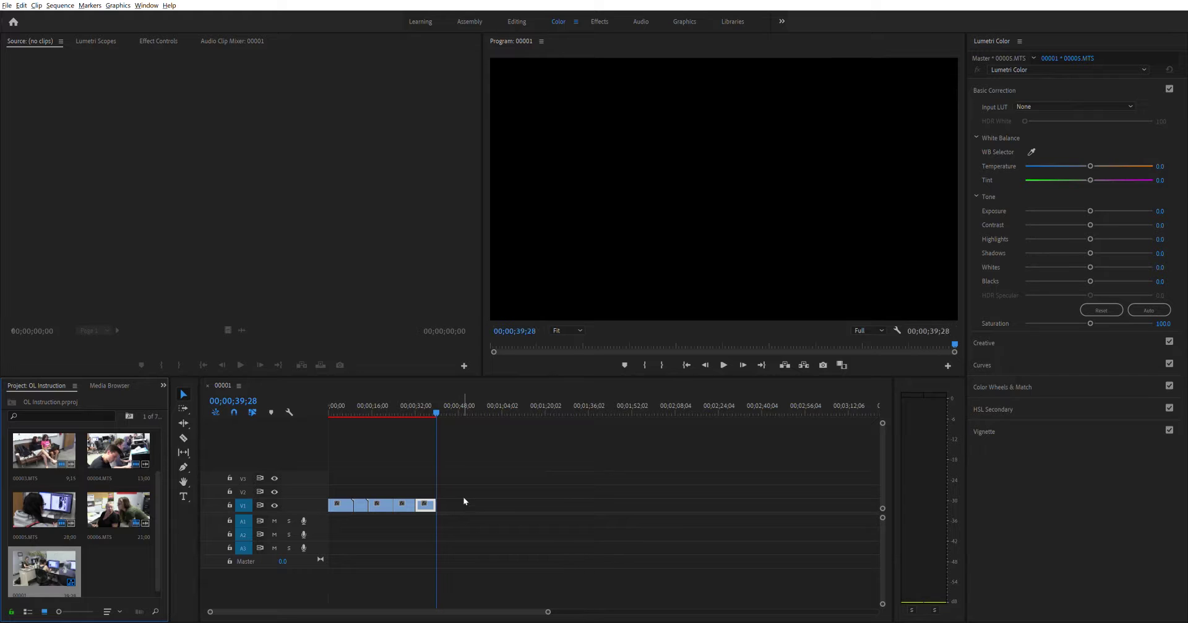
pyautogui.moveTo(34, 554); pyautogui.dragTo(440, 547)
# Step: Try 00001.MTS without its audio after the fifth clip, skim through it and remove it from track V1
pyautogui.moveTo(157, 536); pyautogui.dragTo(169, 481)
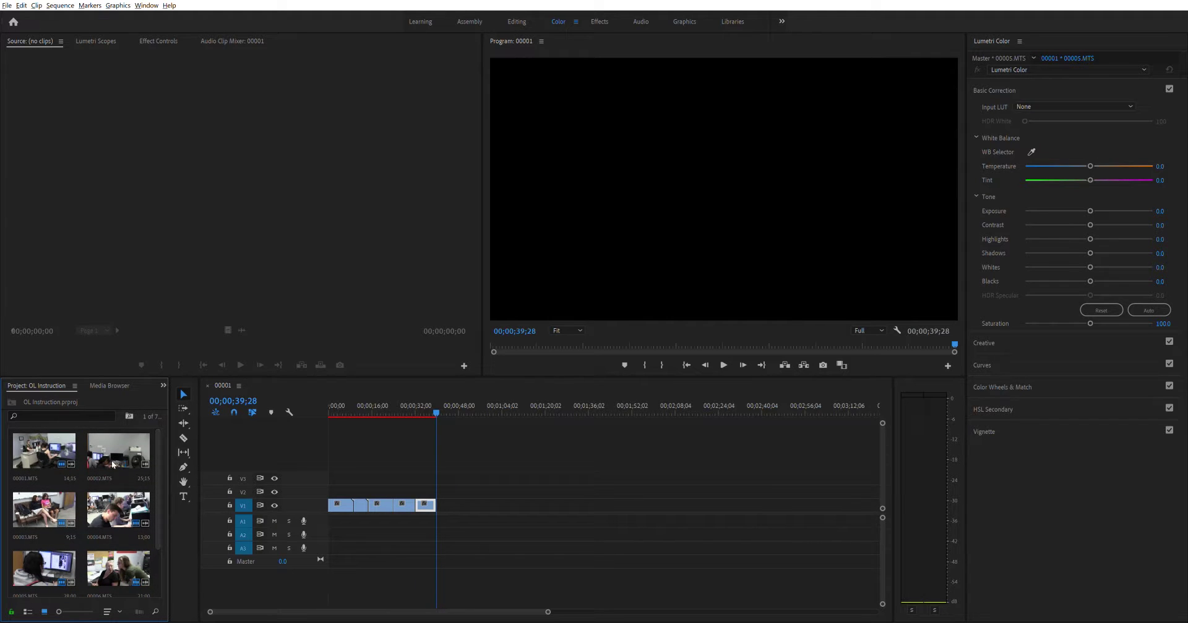
pyautogui.moveTo(43, 451); pyautogui.dragTo(433, 502)
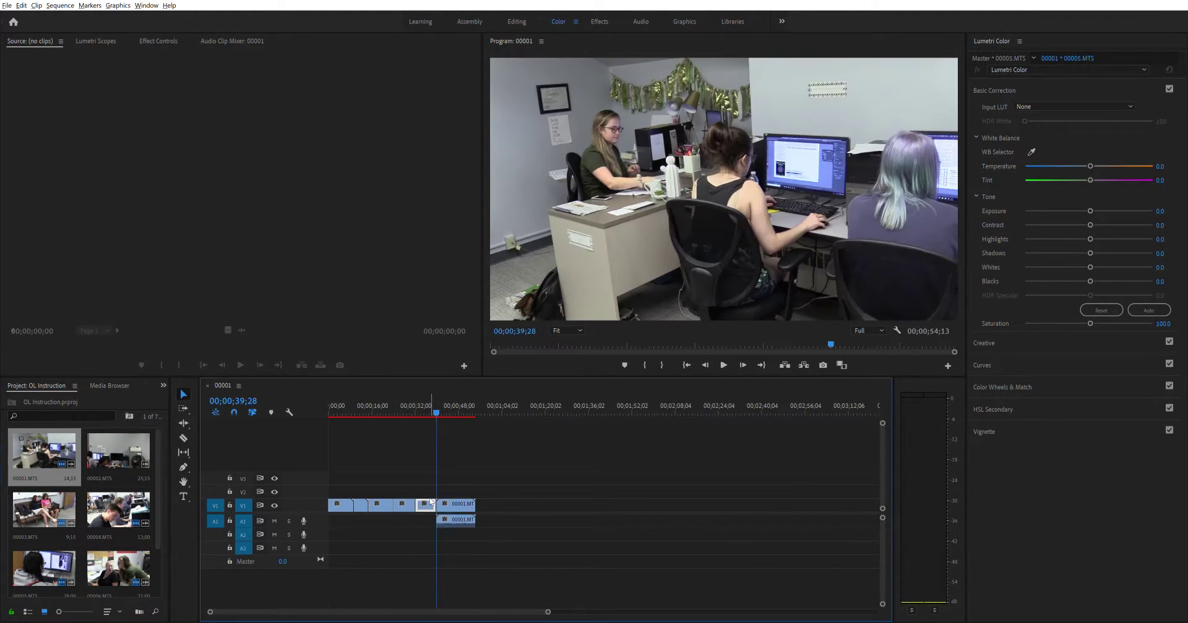
pyautogui.click(464, 501)
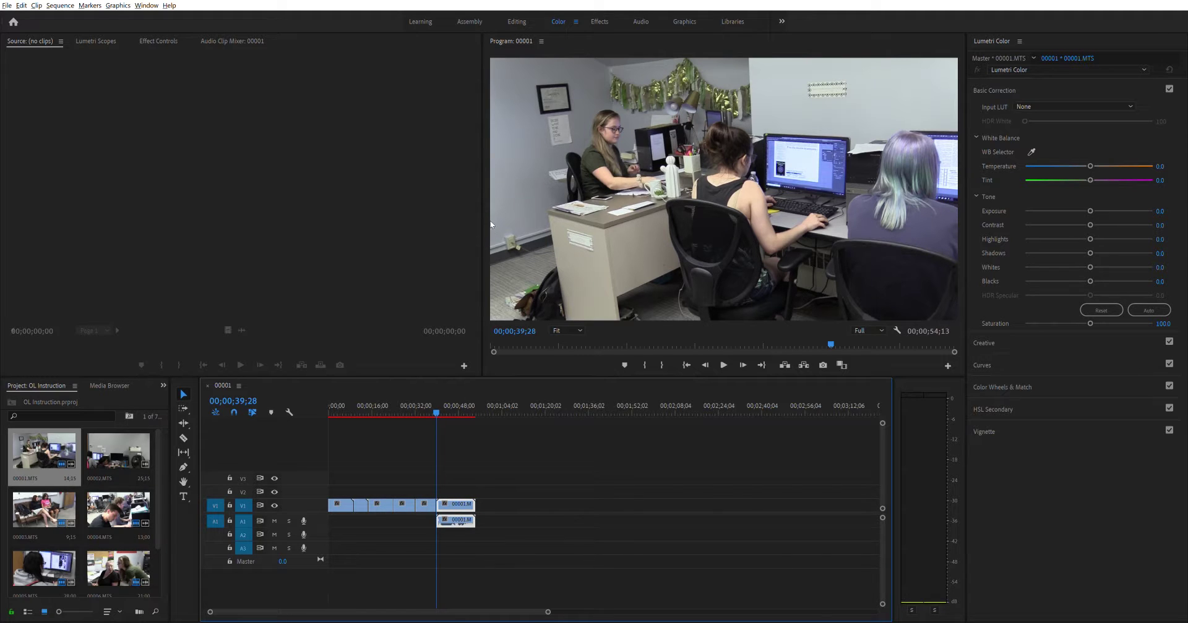
pyautogui.click(463, 508)
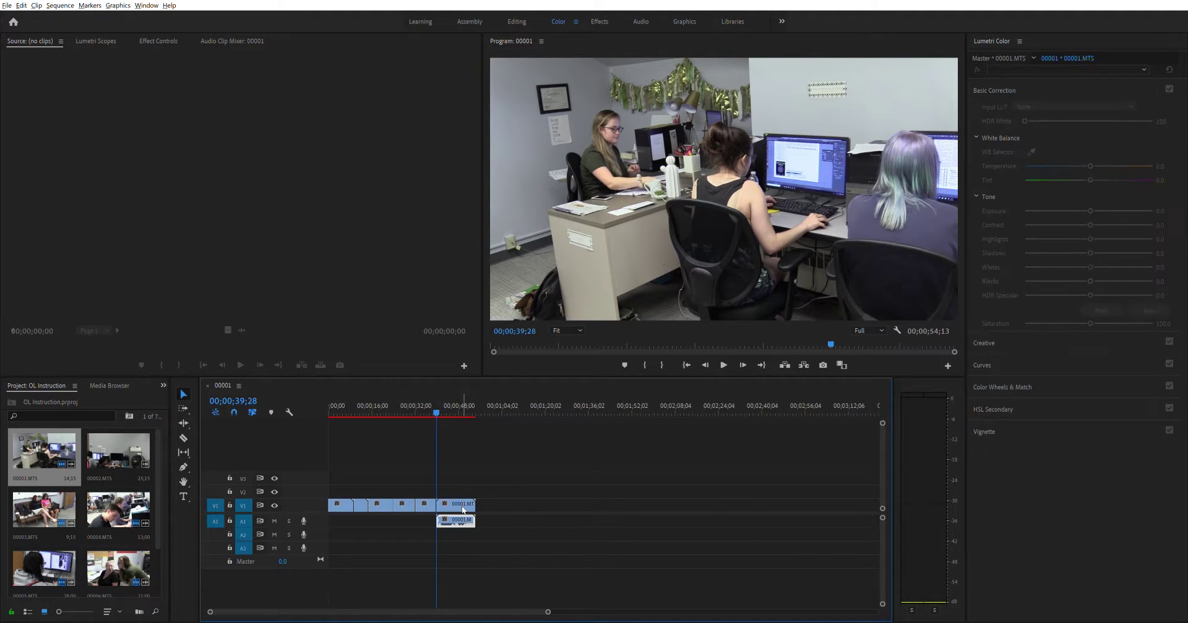
pyautogui.press('Delete')
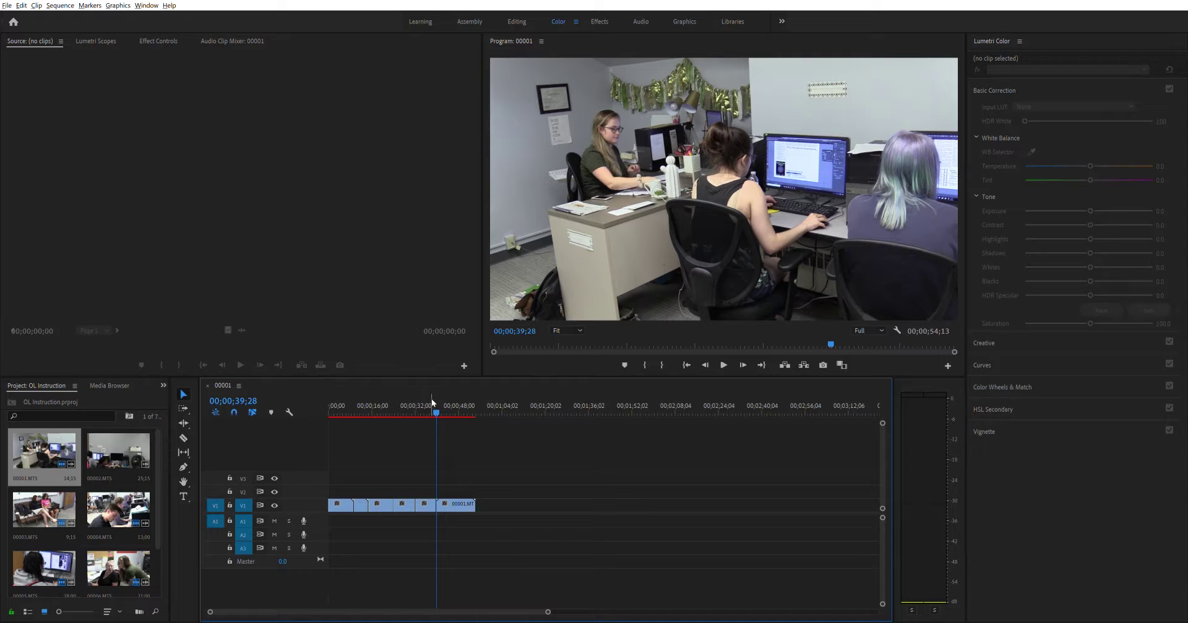
pyautogui.moveTo(438, 403); pyautogui.dragTo(462, 407)
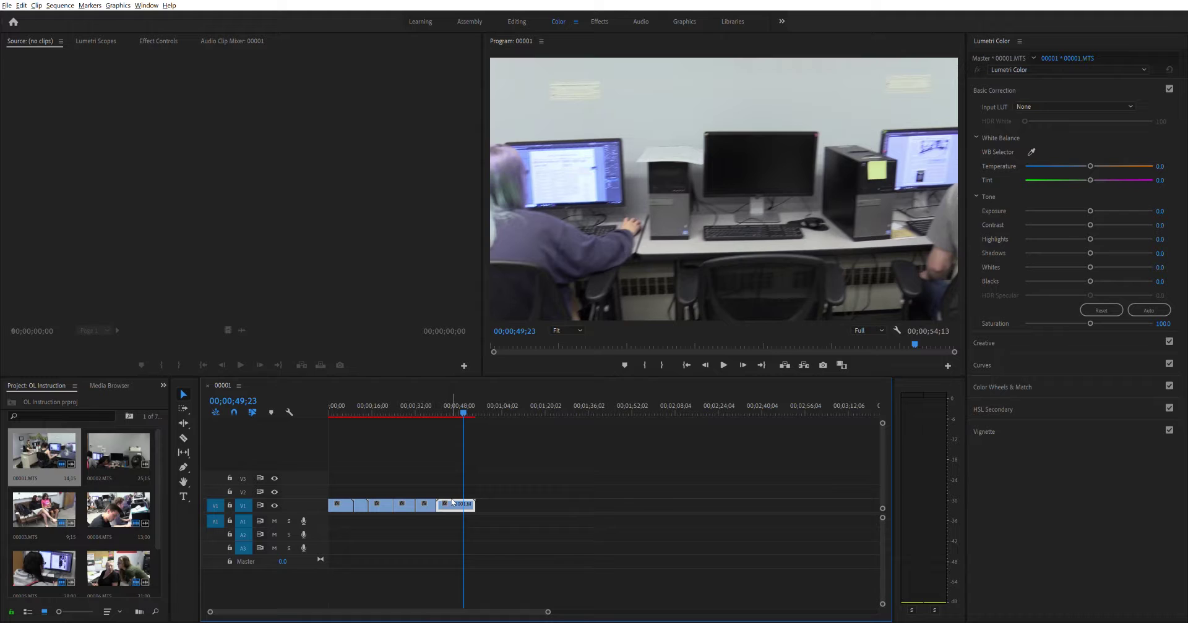
pyautogui.press('Delete')
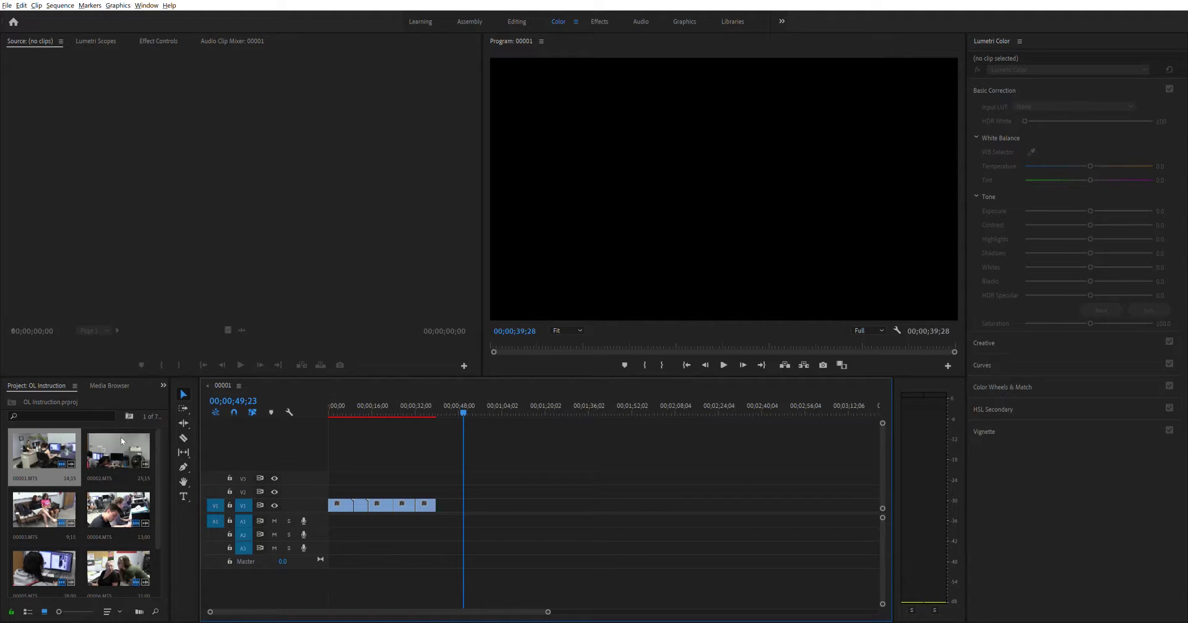
# Step: Try 00002.MTS after the fifth clip, skim through it and remove it from the sequence along with its audio
pyautogui.moveTo(120, 441); pyautogui.dragTo(444, 506)
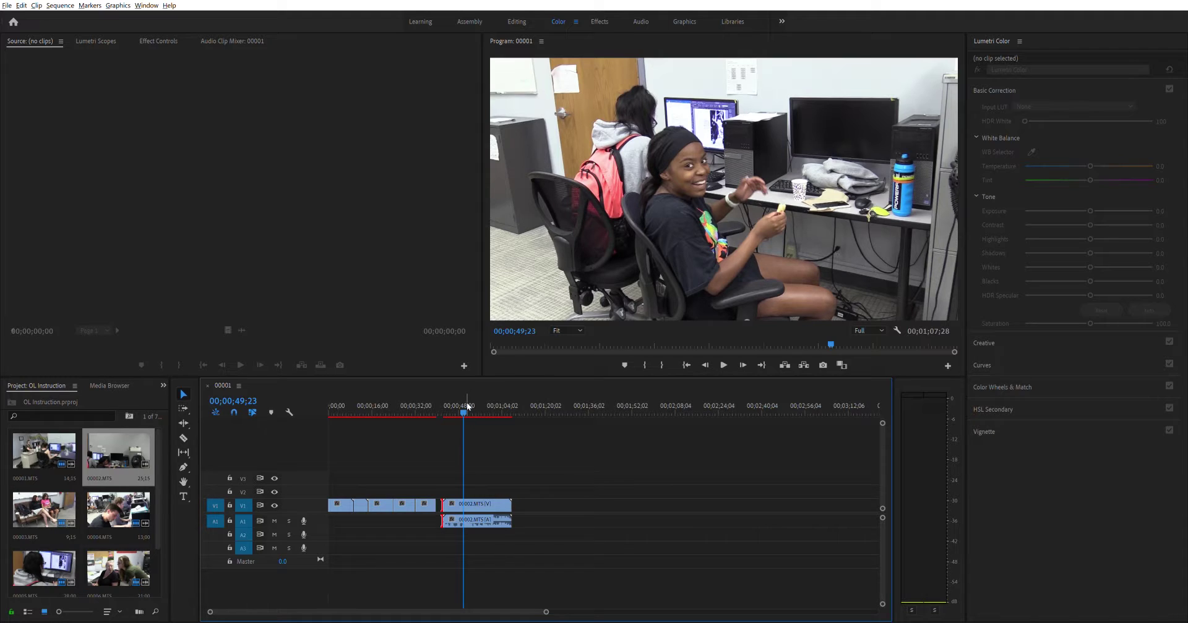
pyautogui.moveTo(466, 406)
pyautogui.mouseDown()
pyautogui.moveTo(438, 400)
pyautogui.moveTo(460, 401)
pyautogui.mouseUp()
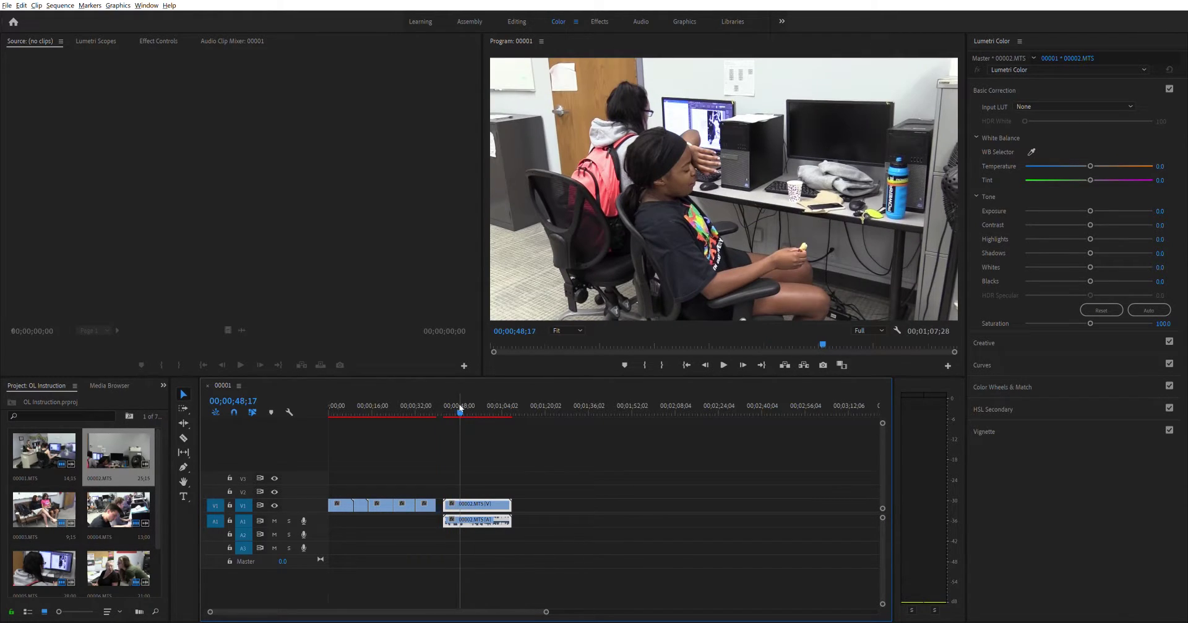
pyautogui.moveTo(526, 475); pyautogui.dragTo(464, 532)
pyautogui.press('Delete')
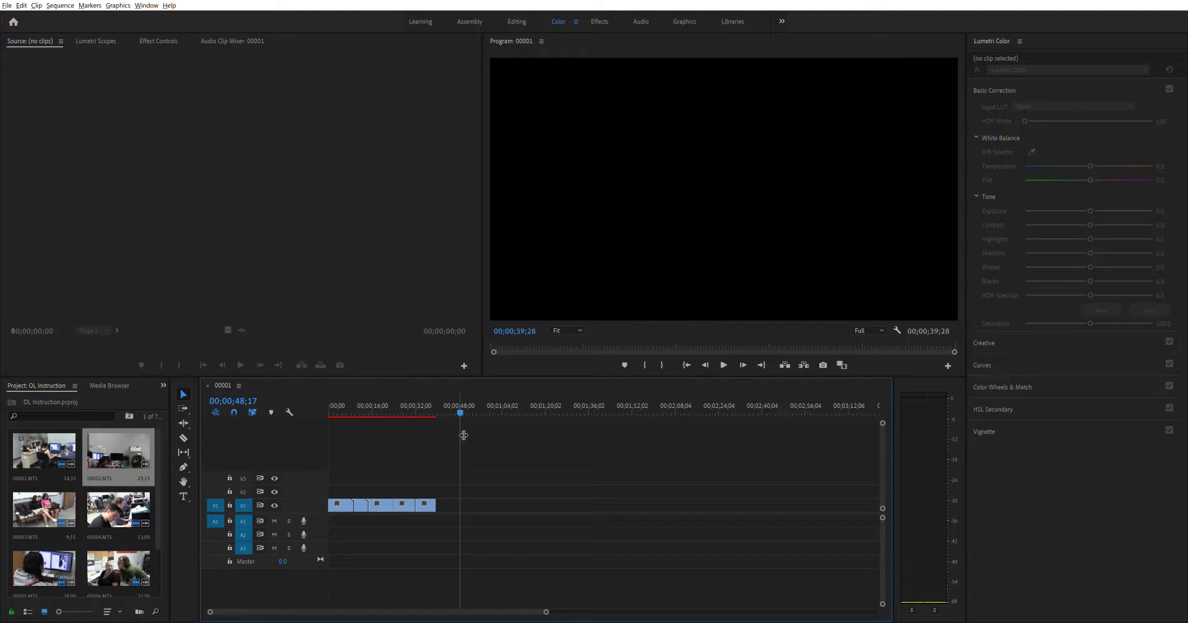
# Step: Mark the sequence from its start to 00;00;15;00 with in and out points and render that range
pyautogui.moveTo(461, 403); pyautogui.dragTo(309, 403)
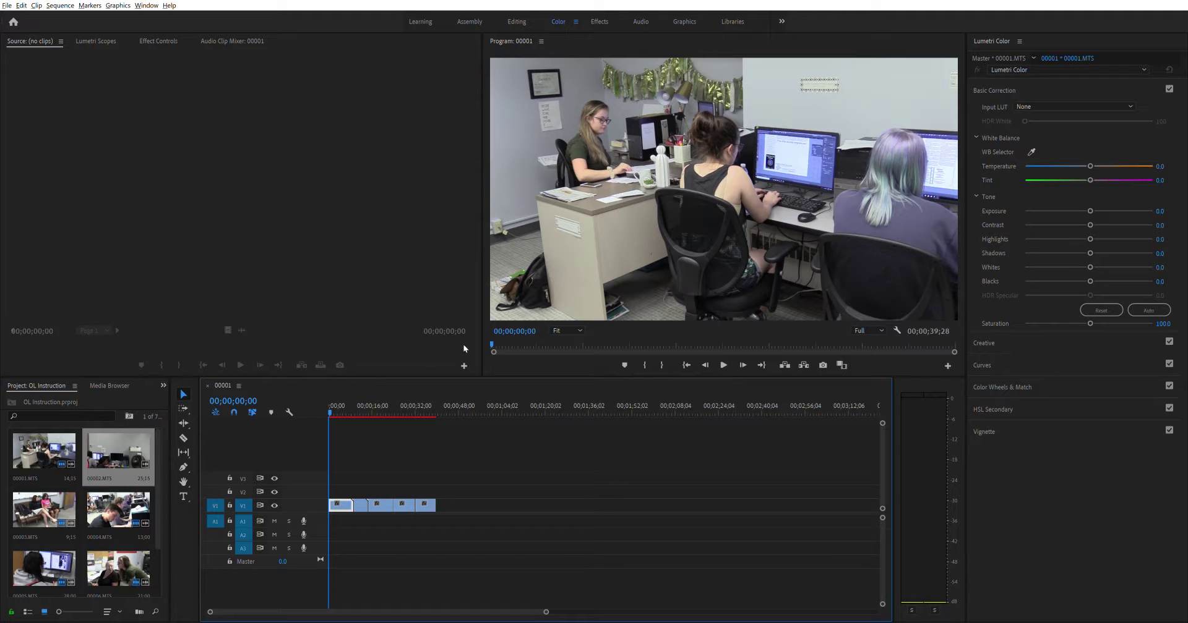
pyautogui.click(645, 365)
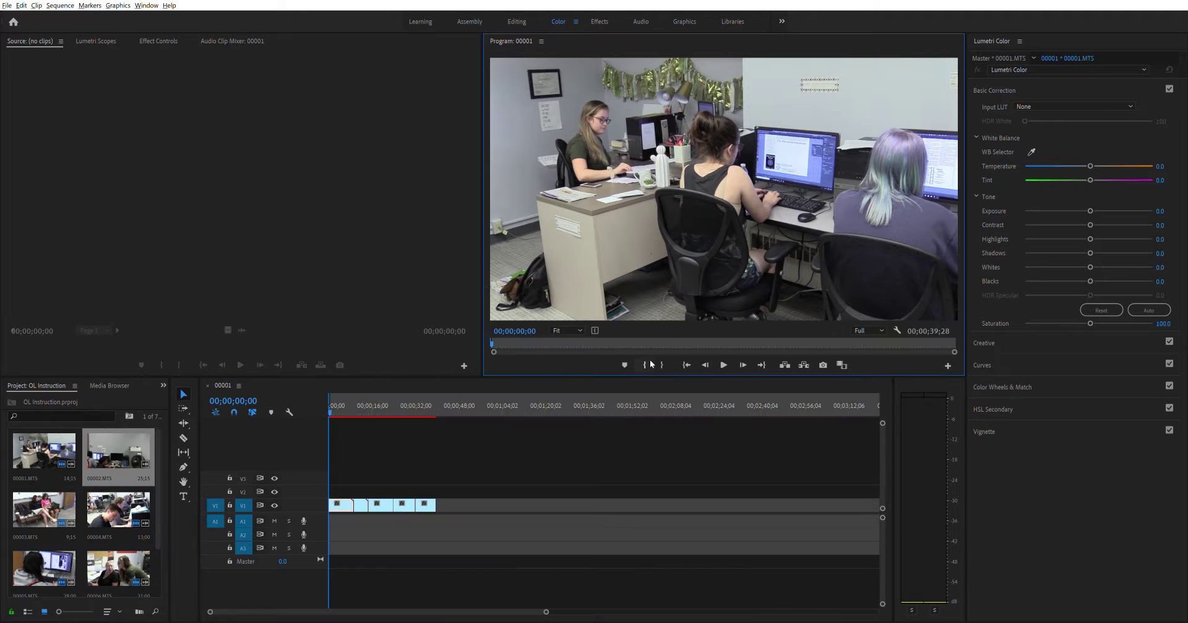
pyautogui.moveTo(335, 403); pyautogui.dragTo(371, 412)
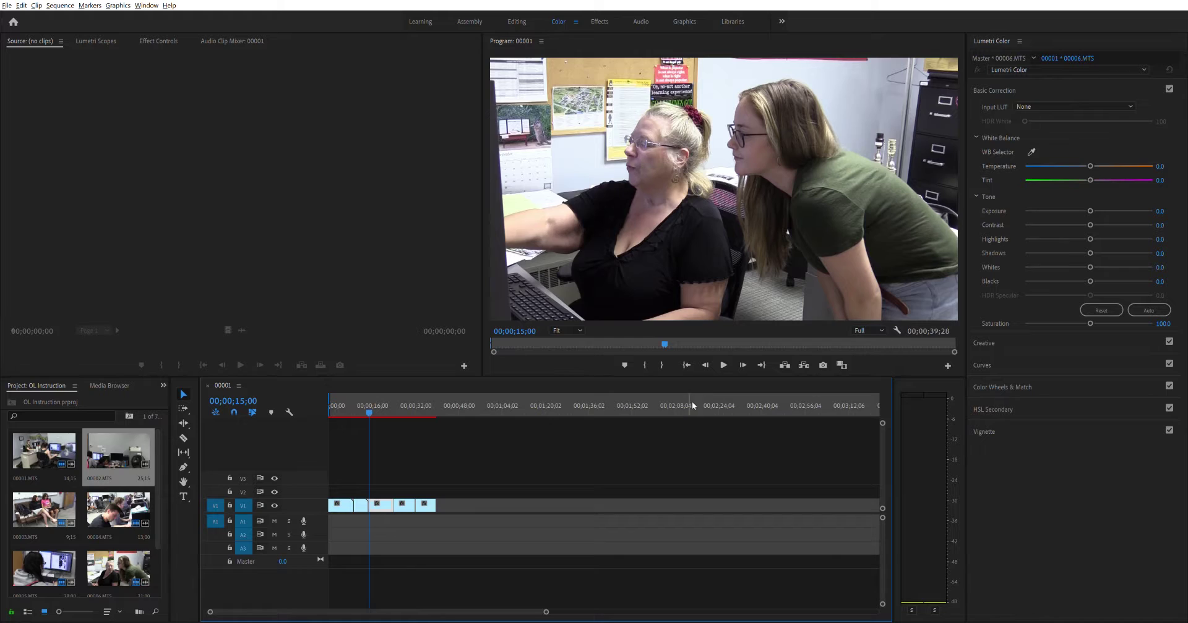
pyautogui.click(662, 364)
pyautogui.hotkey('ctrl', 'm')
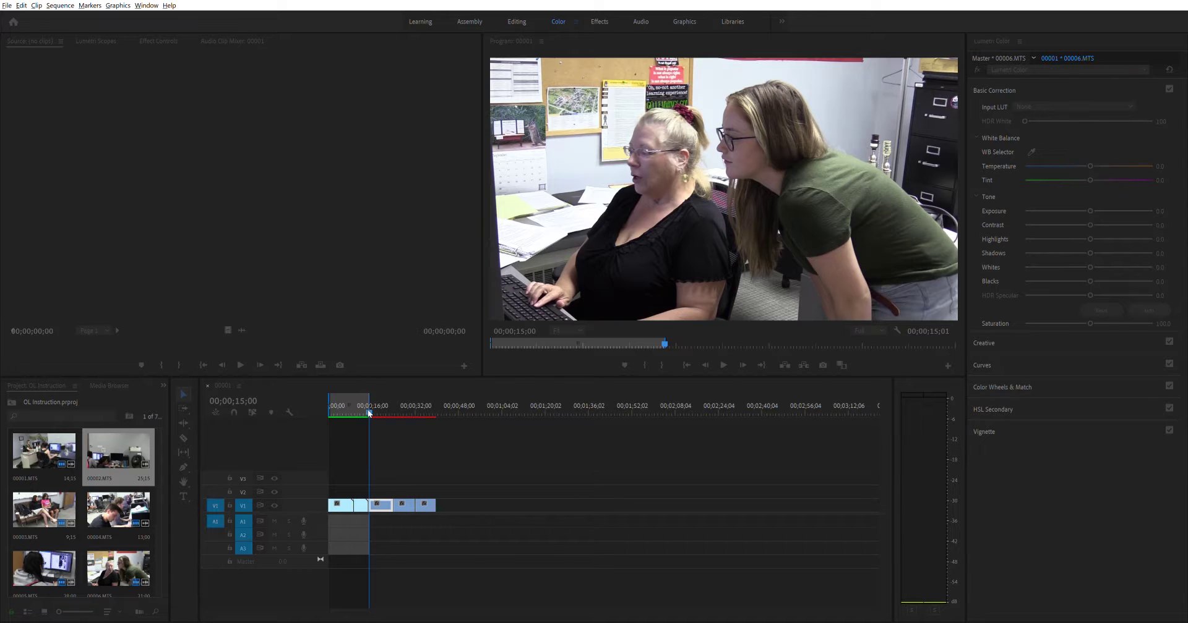
pyautogui.press('space')
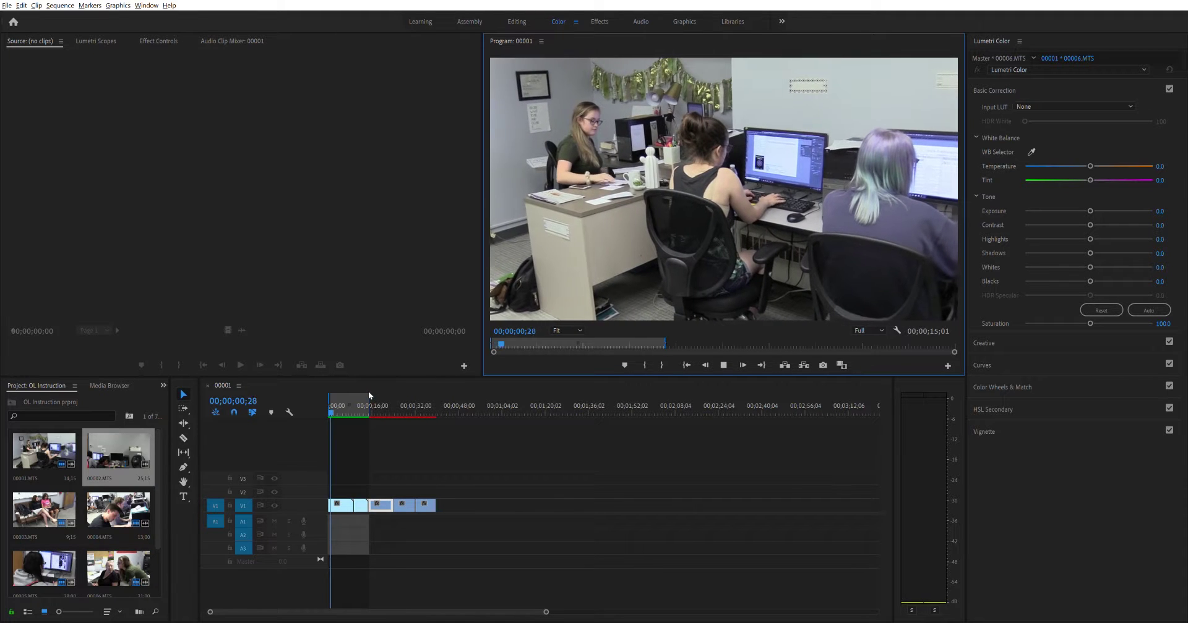
# Step: Extend the out point to the end of the last clip, render the range and play it up to 00;00;03;14
pyautogui.moveTo(368, 396); pyautogui.dragTo(440, 398)
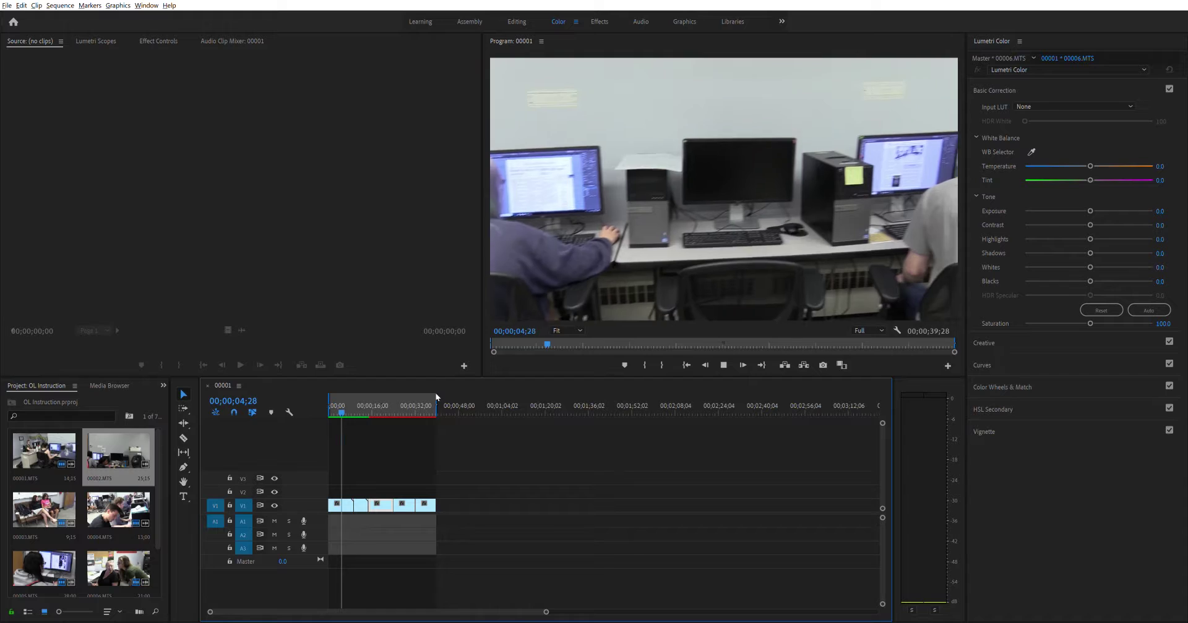
pyautogui.press('Return')
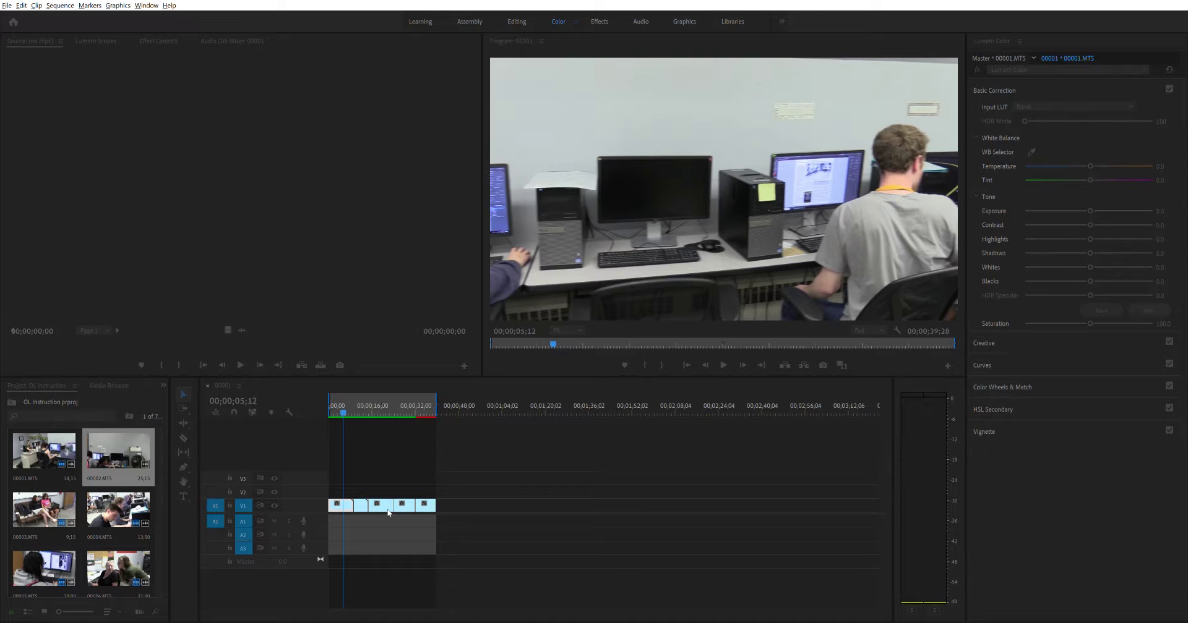
pyautogui.click(370, 481)
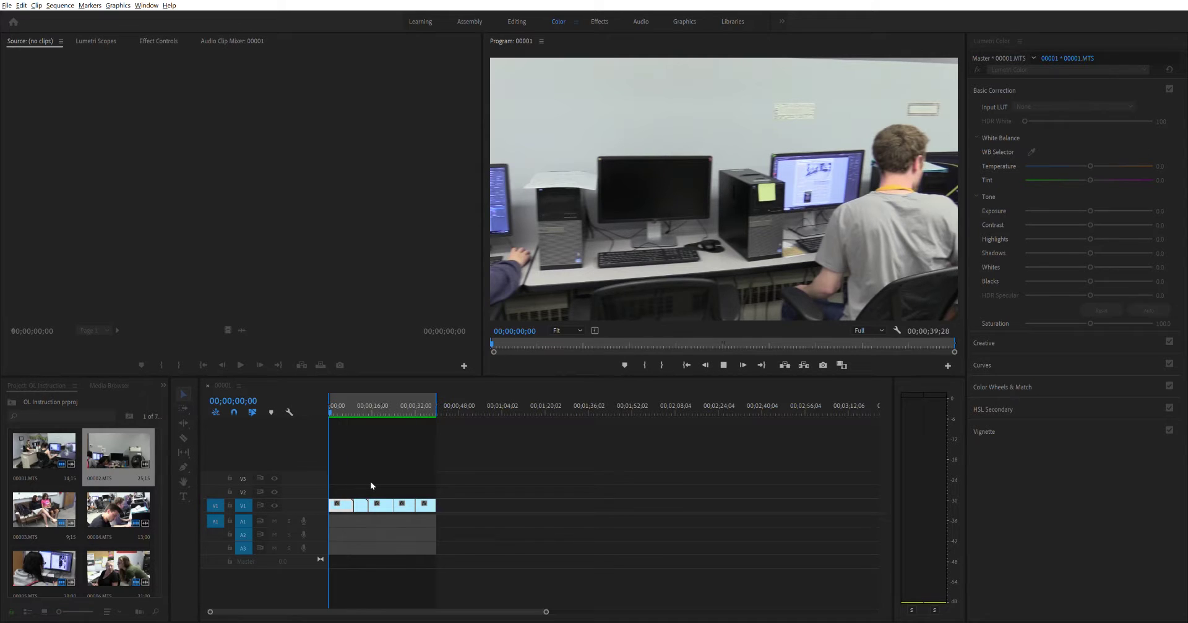
pyautogui.press('Home')
pyautogui.press('space')
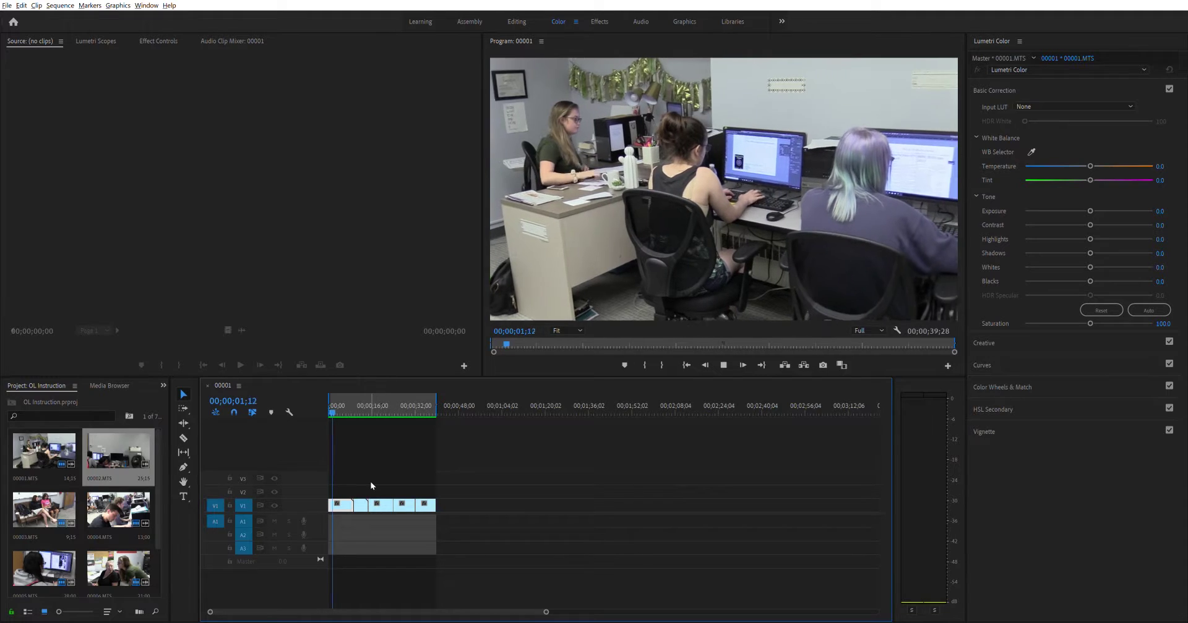
pyautogui.click(720, 365)
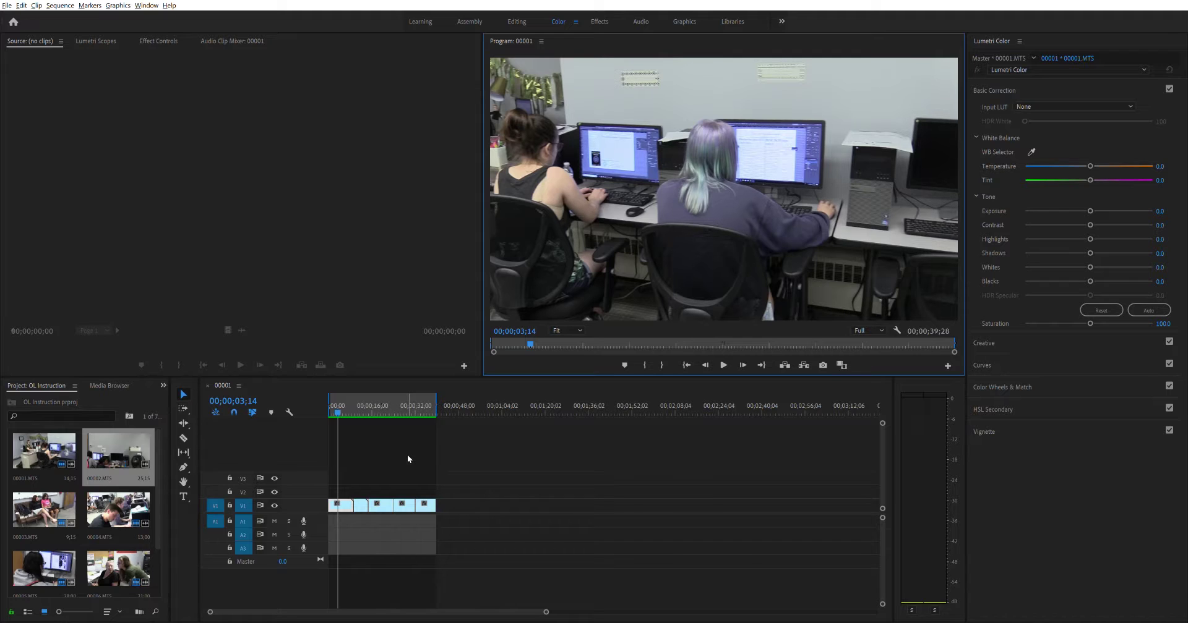
# Step: Draw a text box across the lower left of the picture at 00;00;03;14 and enter "The Wayne Stater"
pyautogui.click(184, 494)
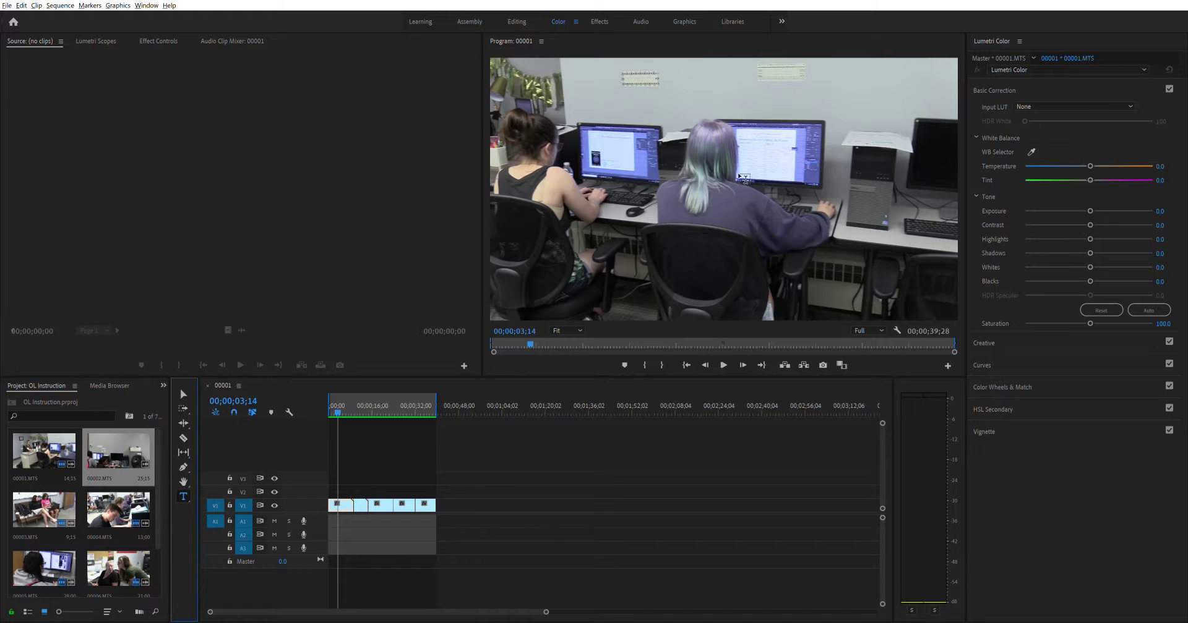
pyautogui.click(503, 265)
pyautogui.moveTo(577, 282); pyautogui.dragTo(712, 304)
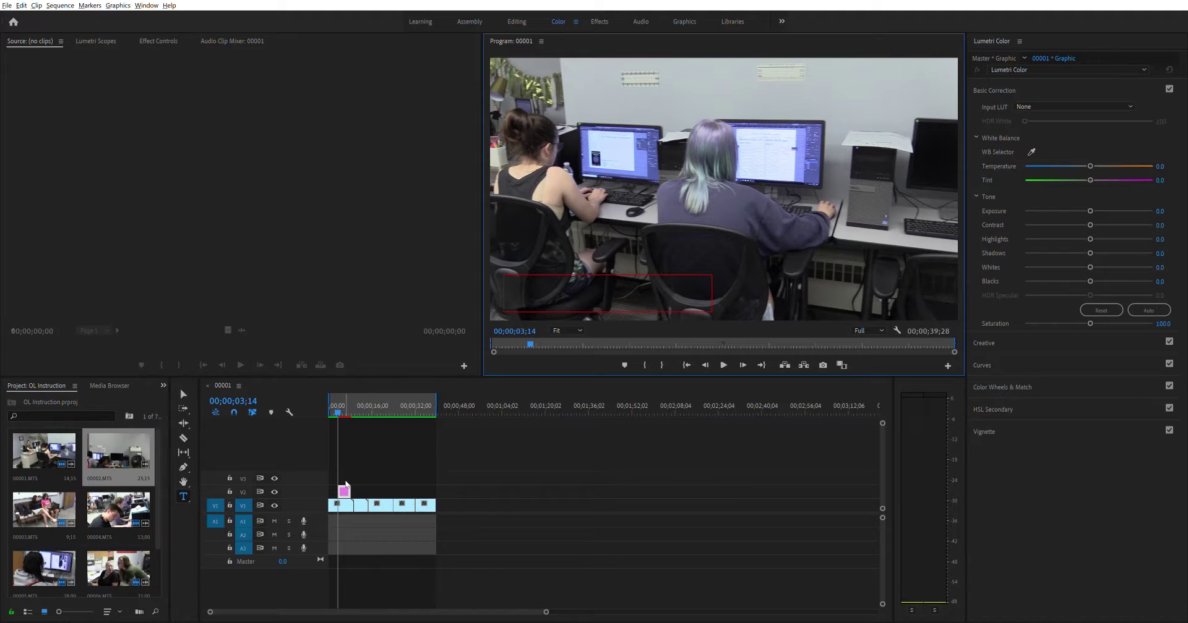
pyautogui.click(556, 289)
pyautogui.write('The Wayne Stater')
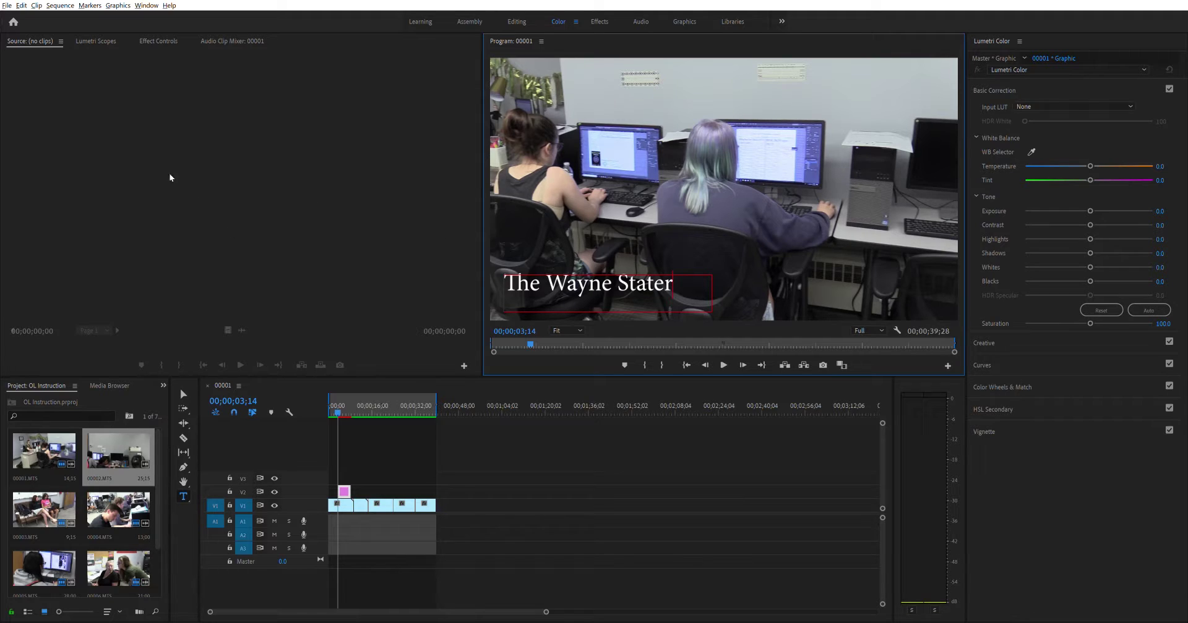
# Step: Set the font size of the whole "The Wayne Stater" title to 119
pyautogui.click(344, 486)
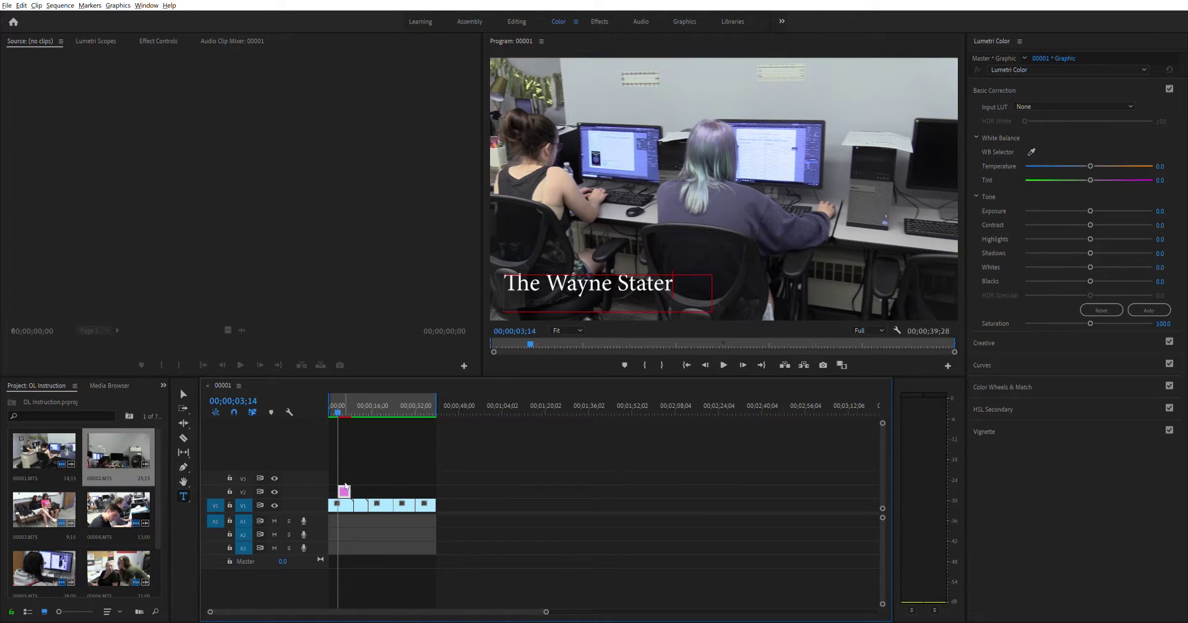
pyautogui.click(142, 40)
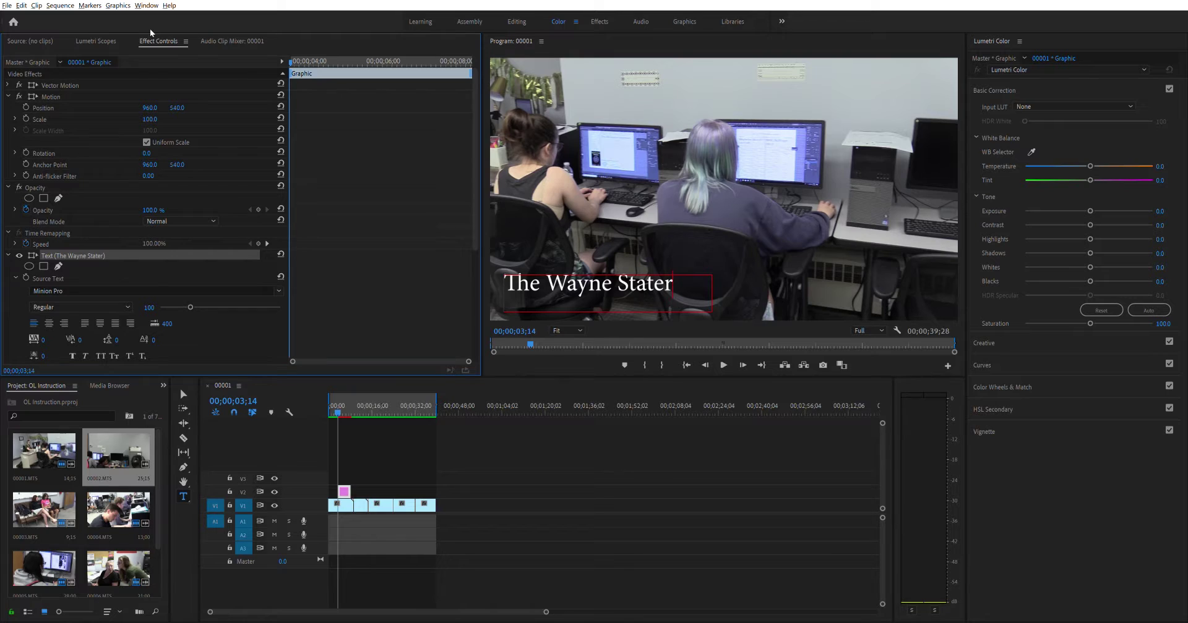
pyautogui.click(580, 289)
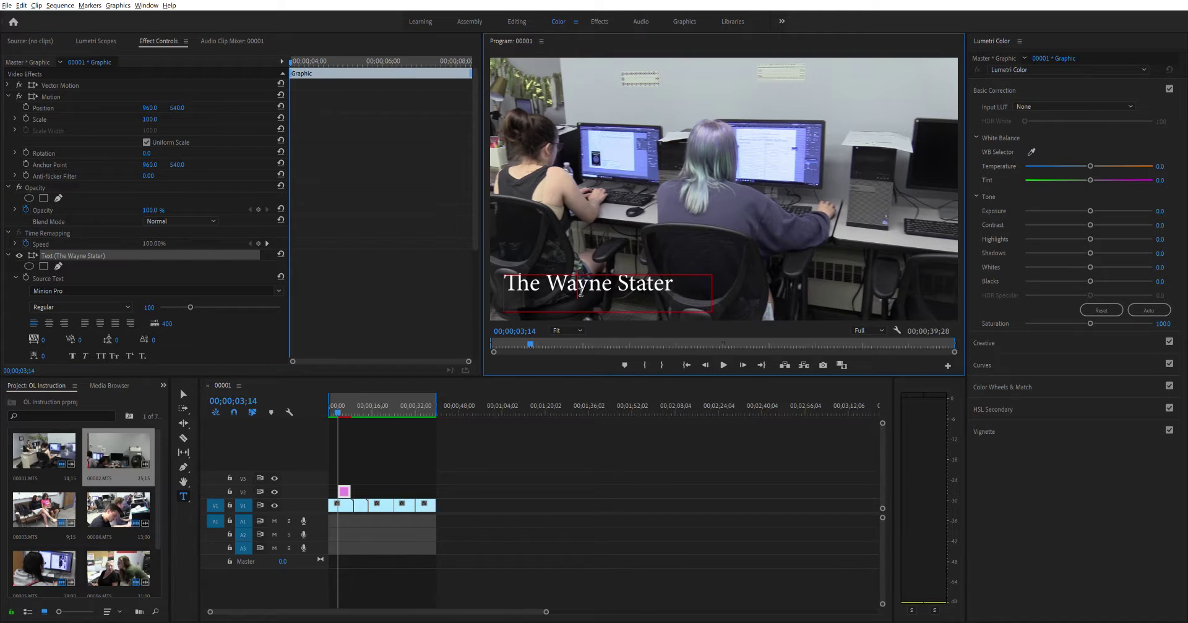
pyautogui.hotkey('ctrl', 'a')
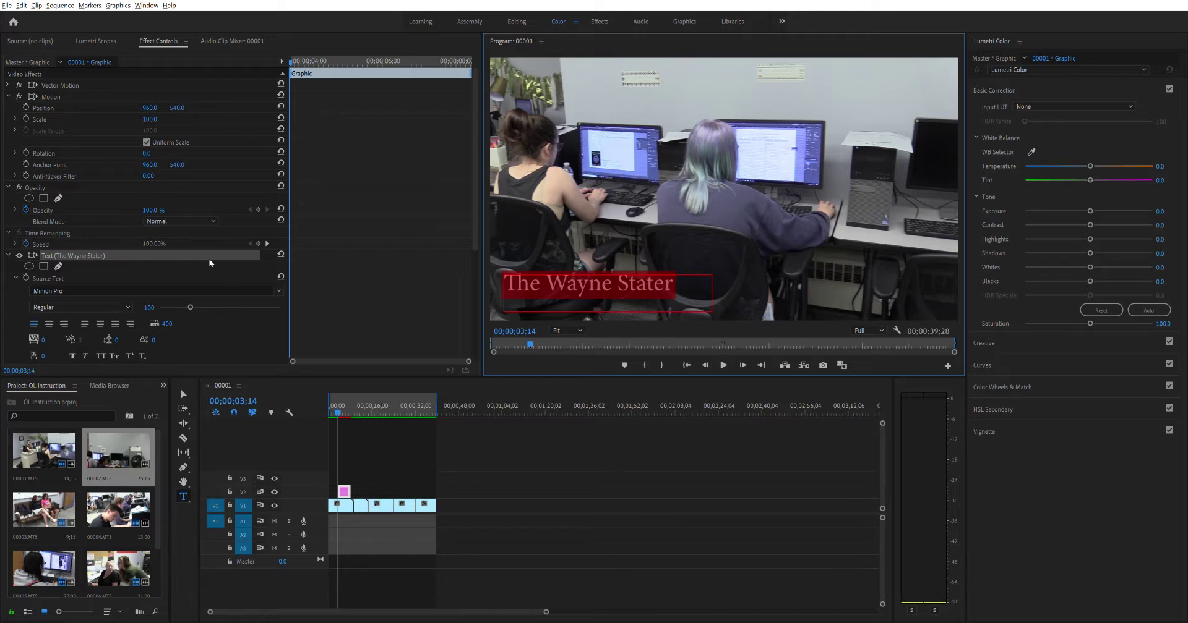
pyautogui.scroll(-1, 209, 258)
pyautogui.moveTo(192, 275); pyautogui.dragTo(195, 275)
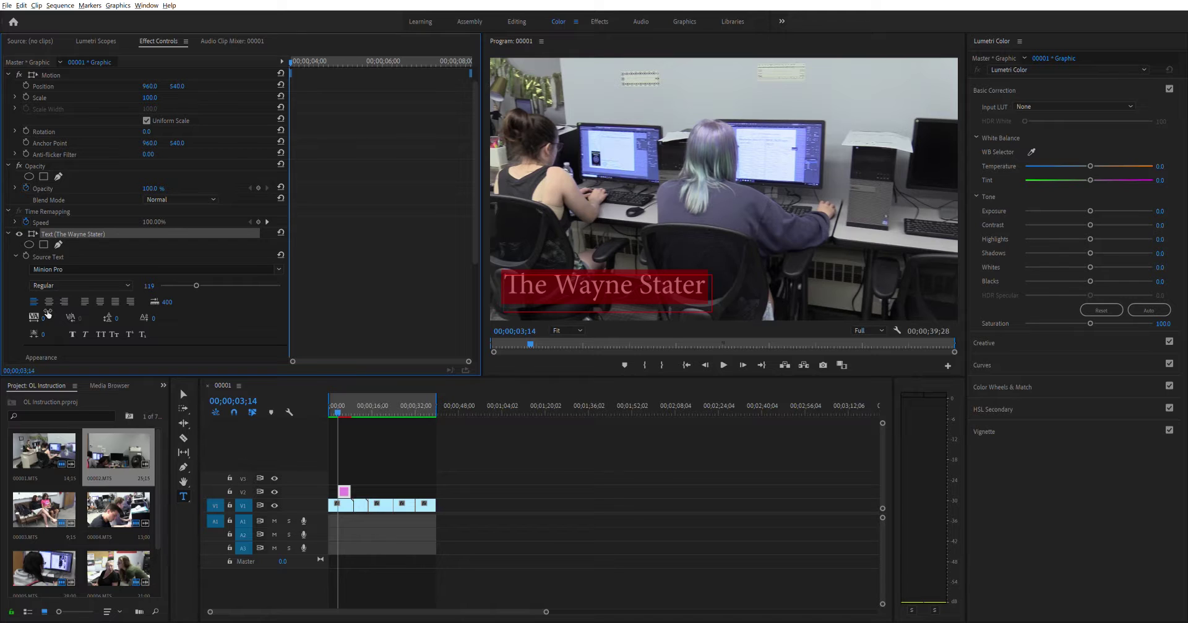
# Step: Set the title text's tracking to 6 and apply faux italic
pyautogui.moveTo(48, 313)
pyautogui.mouseDown()
pyautogui.moveTo(12, 313)
pyautogui.moveTo(49, 313)
pyautogui.mouseUp()
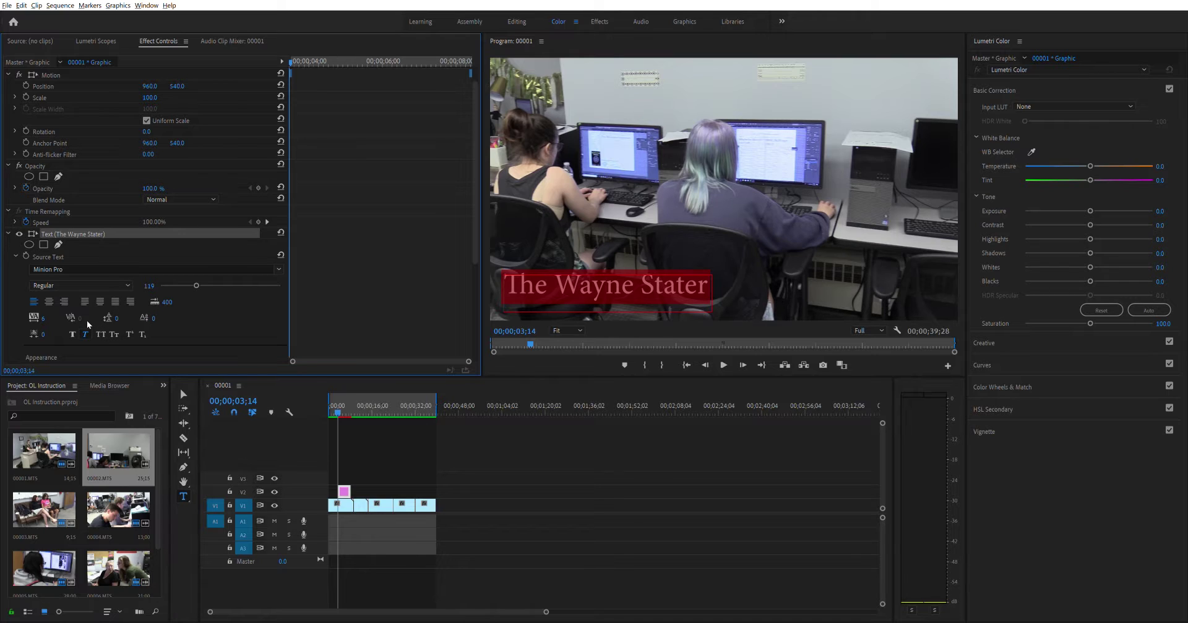
pyautogui.hotkey('ctrl', 'z')
pyautogui.moveTo(117, 318); pyautogui.dragTo(120, 318)
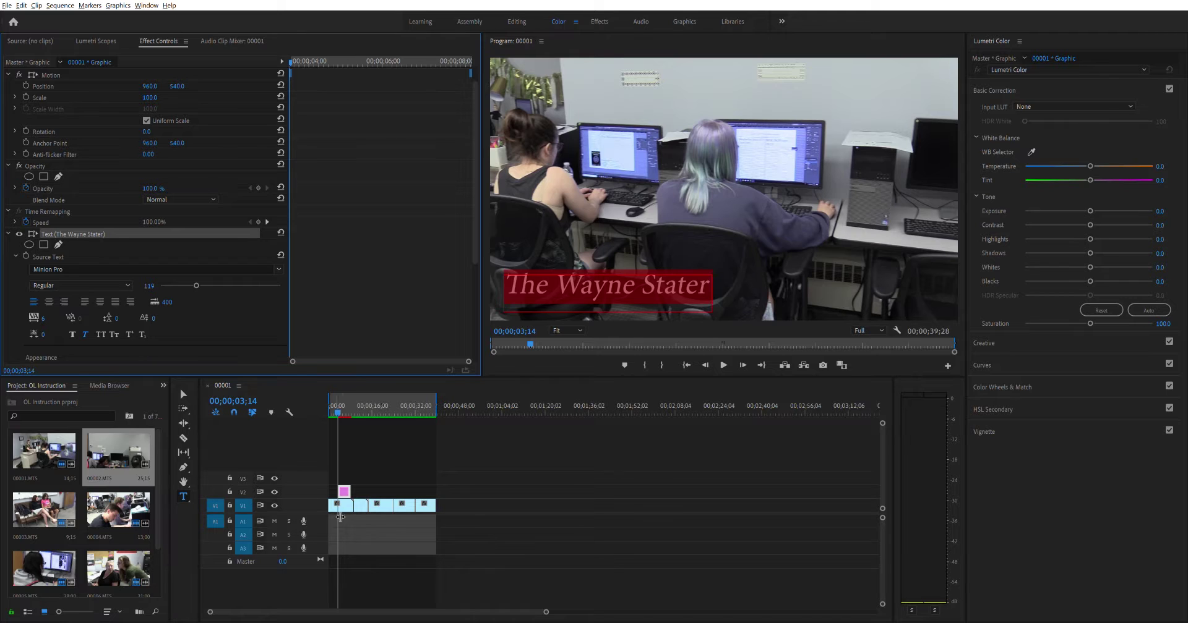
# Step: Expand the title graphic's scale setting and turn off Uniform Scale
pyautogui.click(345, 399)
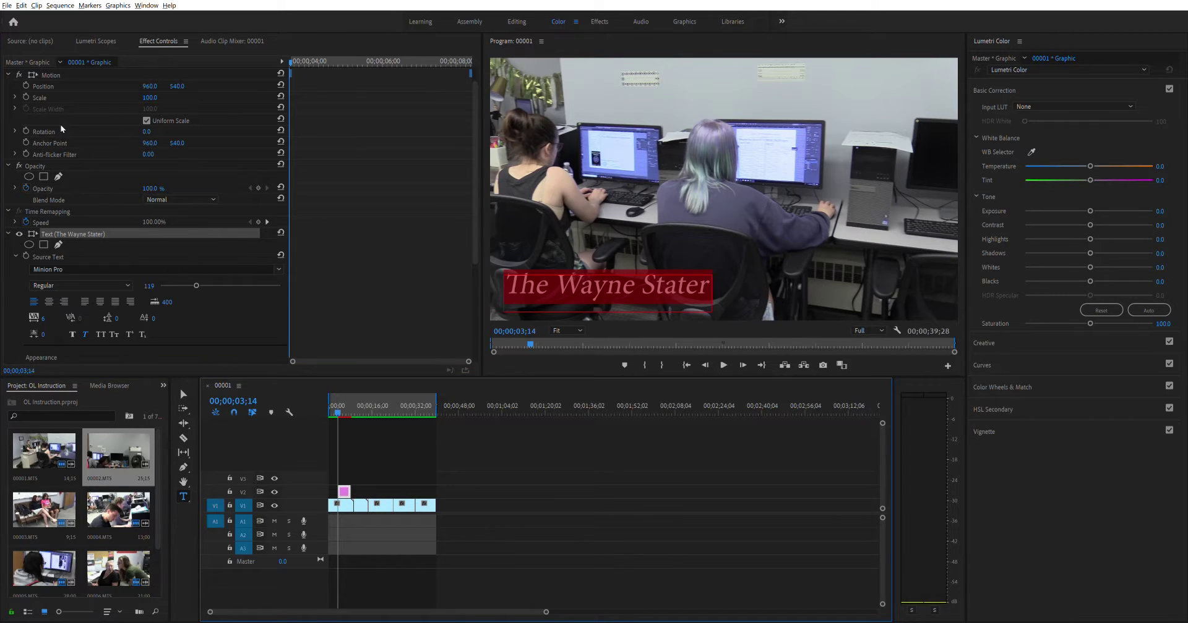
pyautogui.click(15, 95)
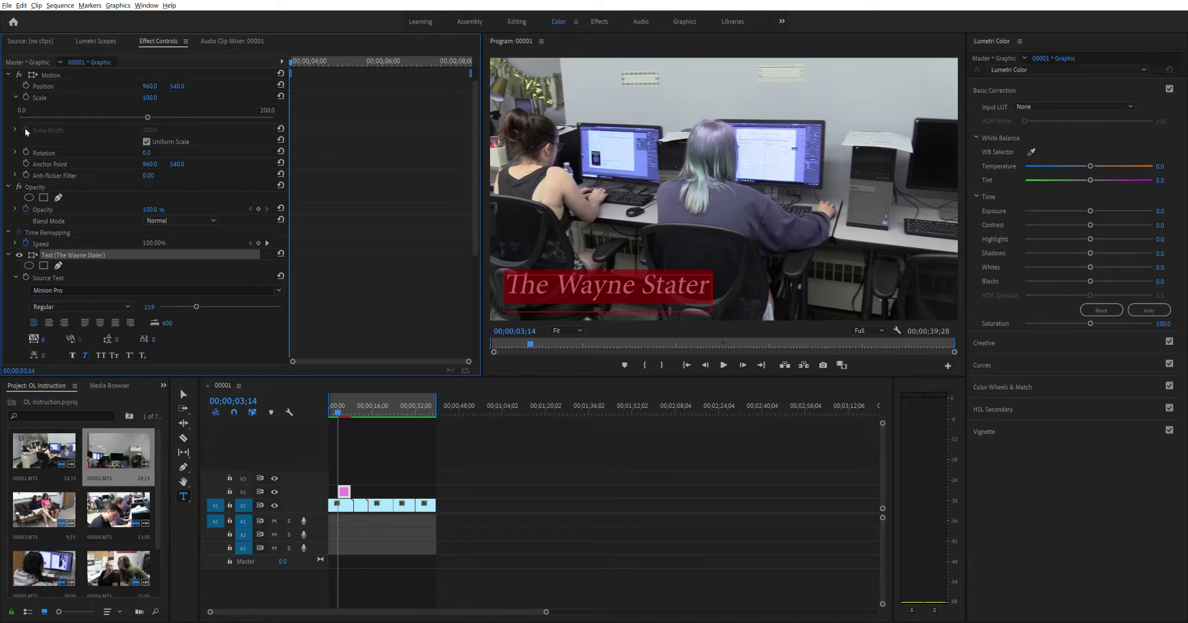
pyautogui.click(146, 141)
pyautogui.moveTo(154, 93)
pyautogui.mouseDown()
pyautogui.moveTo(166, 93)
pyautogui.moveTo(116, 93)
pyautogui.moveTo(155, 88)
pyautogui.mouseUp()
# Step: Change the title text's fill color to bright yellow
pyautogui.scroll(-2, 328, 226)
pyautogui.scroll(-3, 329, 232)
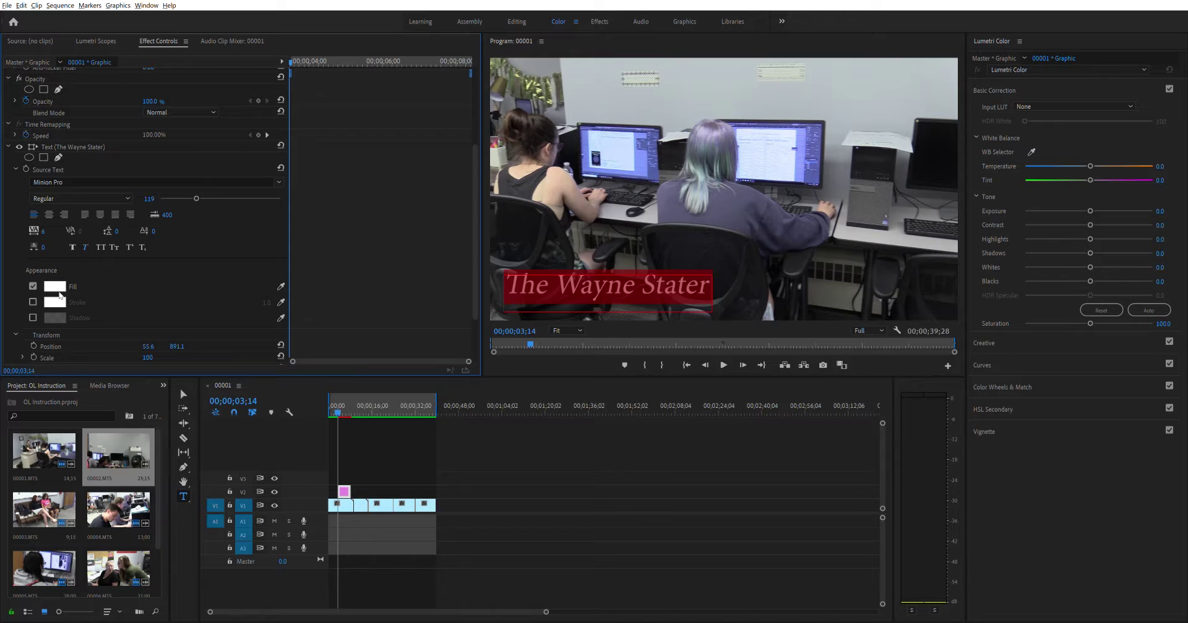
pyautogui.click(57, 286)
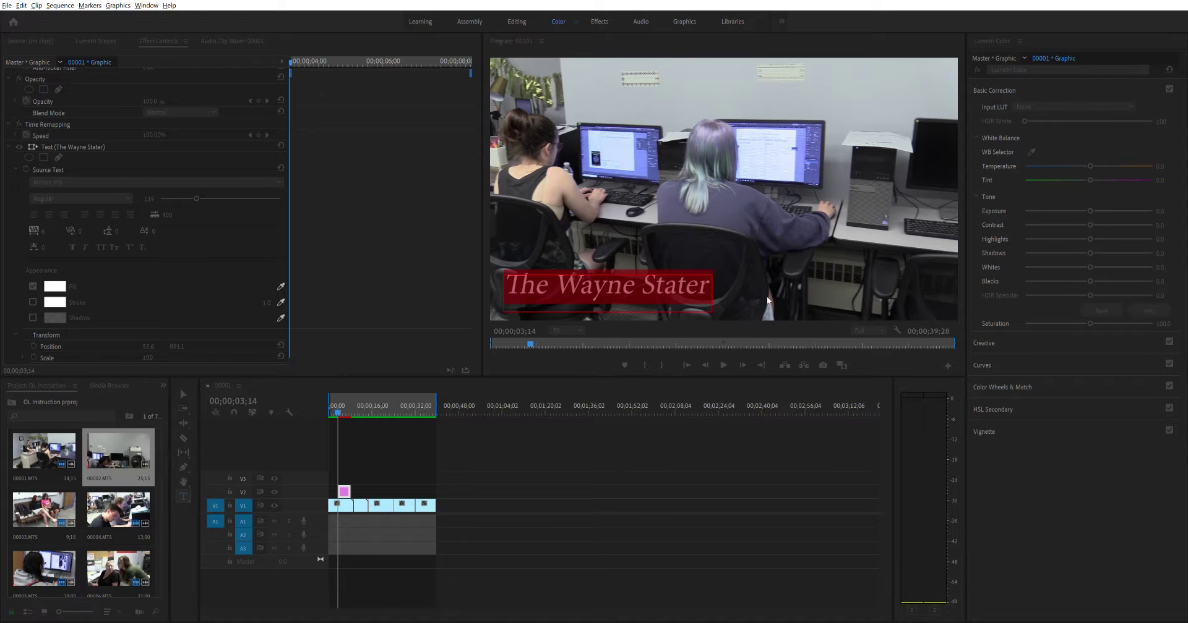
pyautogui.press('Return')
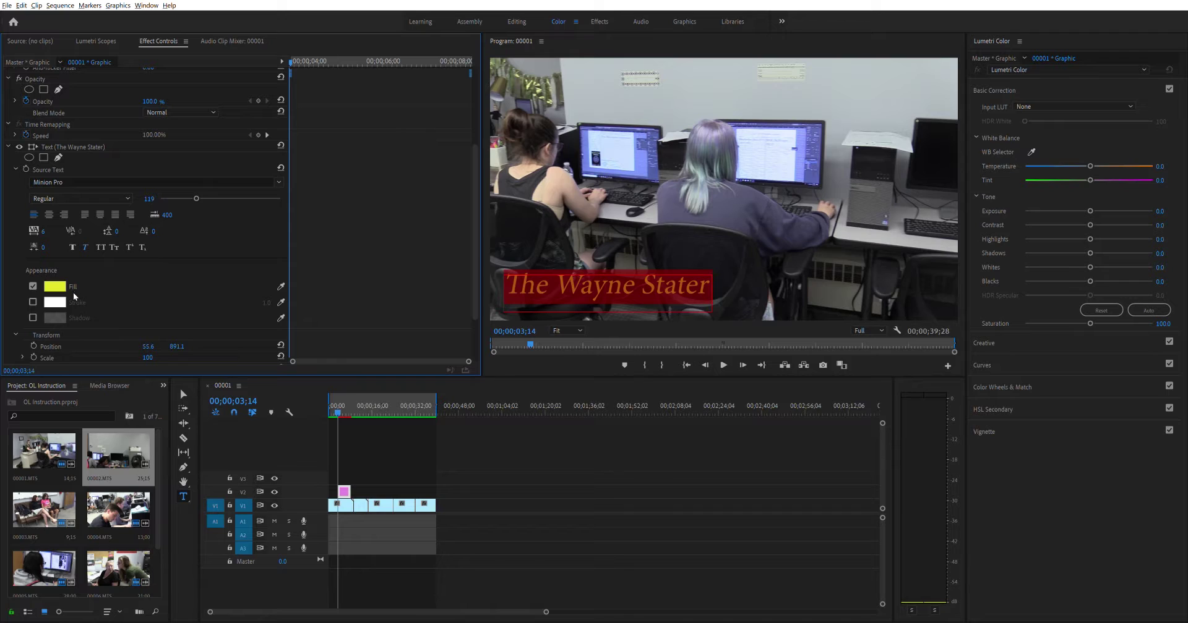
# Step: Add a 13.0-wide stroke to the title in black sampled from the dark monitor in the picture, and deselect the graphic
pyautogui.click(33, 301)
pyautogui.click(283, 299)
pyautogui.click(952, 141)
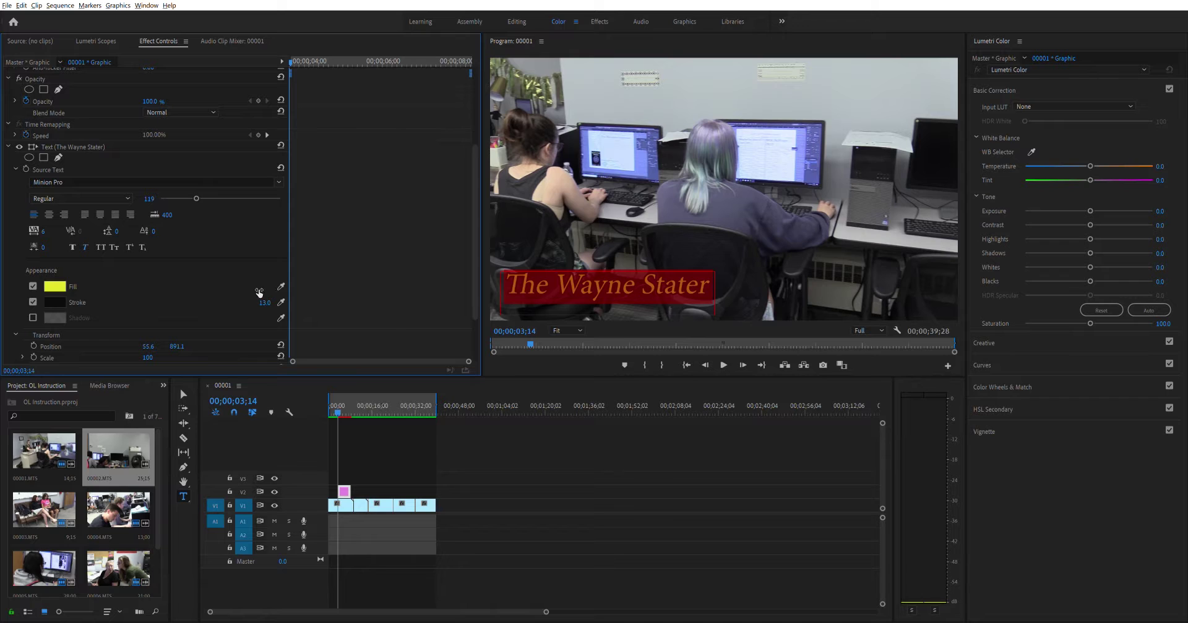
pyautogui.click(383, 441)
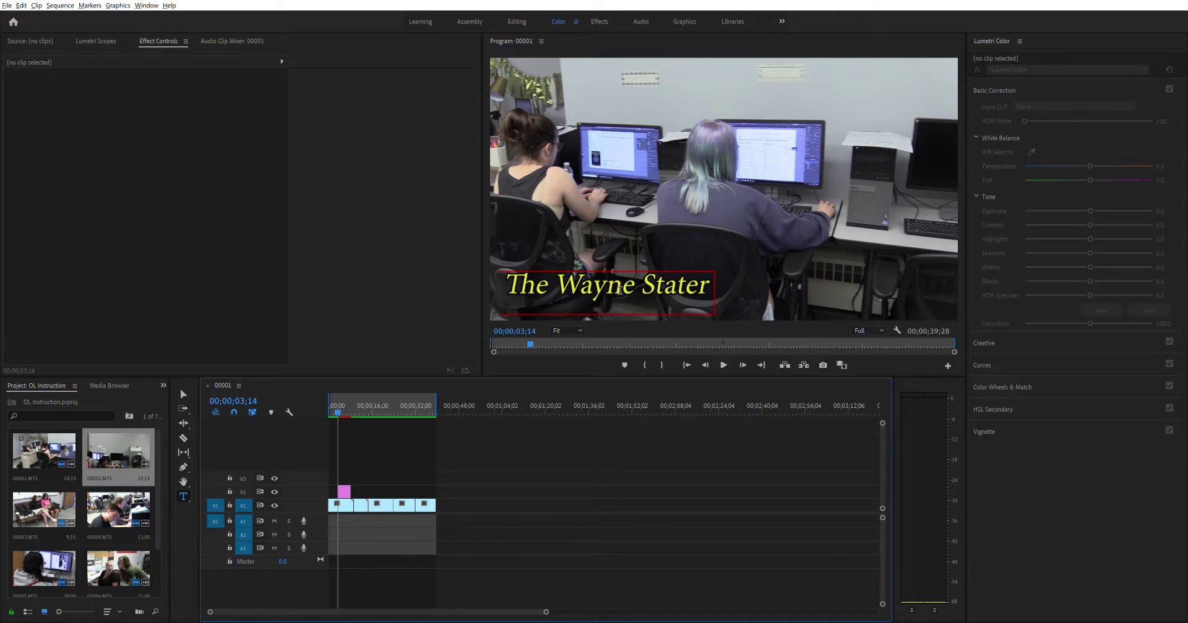
# Step: Apply the default cross transition at the start of 00001.MTS and move the title clip on V2 earlier, to begin where the transition ends
pyautogui.click(330, 408)
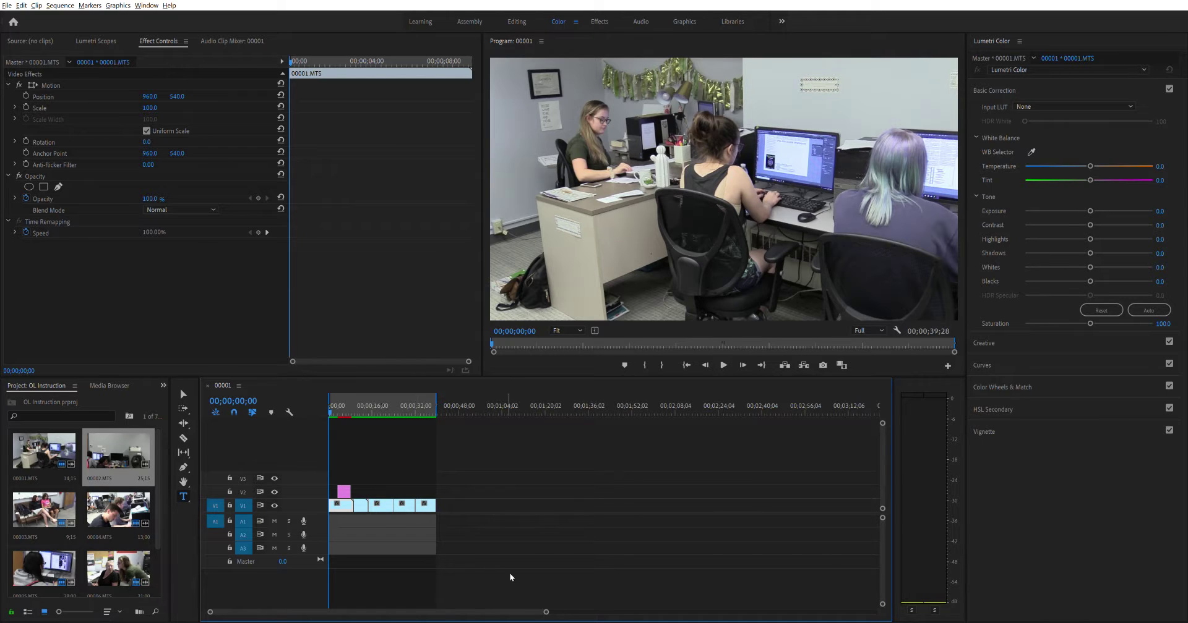
pyautogui.moveTo(545, 612); pyautogui.dragTo(441, 613)
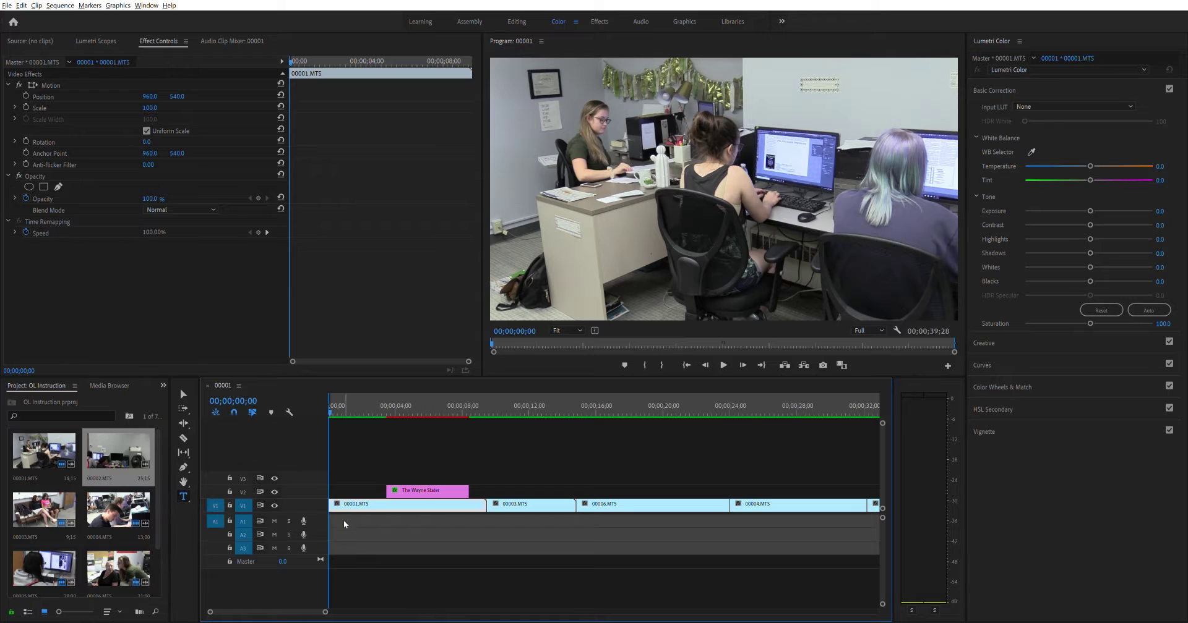
pyautogui.click(332, 500)
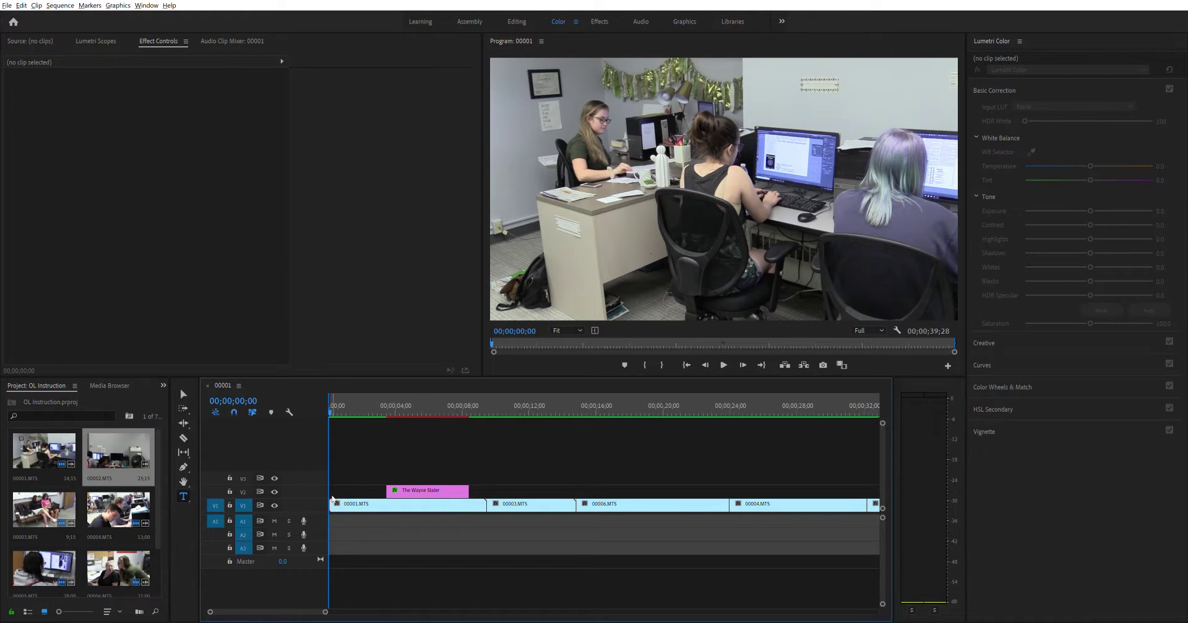
pyautogui.hotkey('ctrl', 'd')
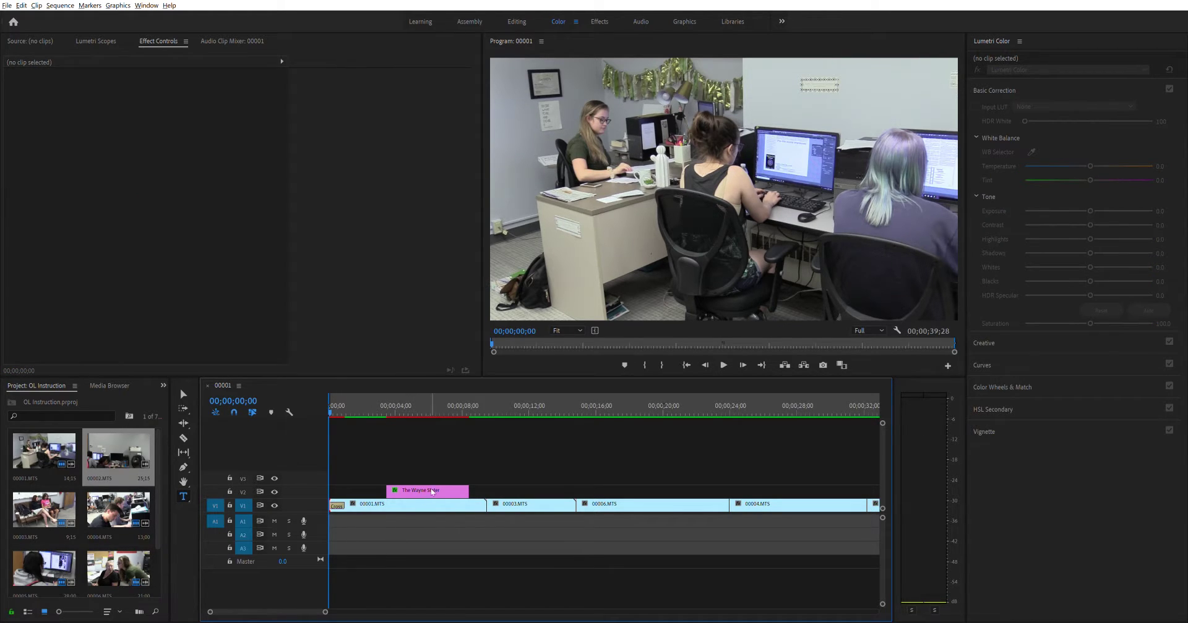
pyautogui.moveTo(450, 490); pyautogui.dragTo(409, 487)
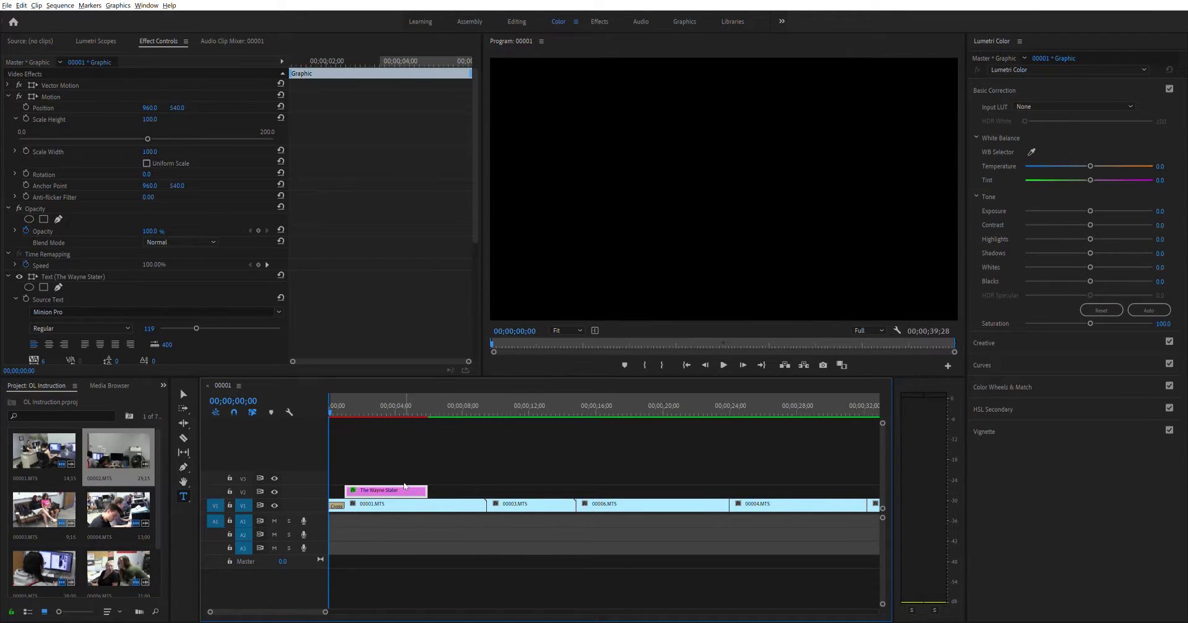
# Step: Apply the default cross transition to both the start and the end of the title clip on V2
pyautogui.click(349, 486)
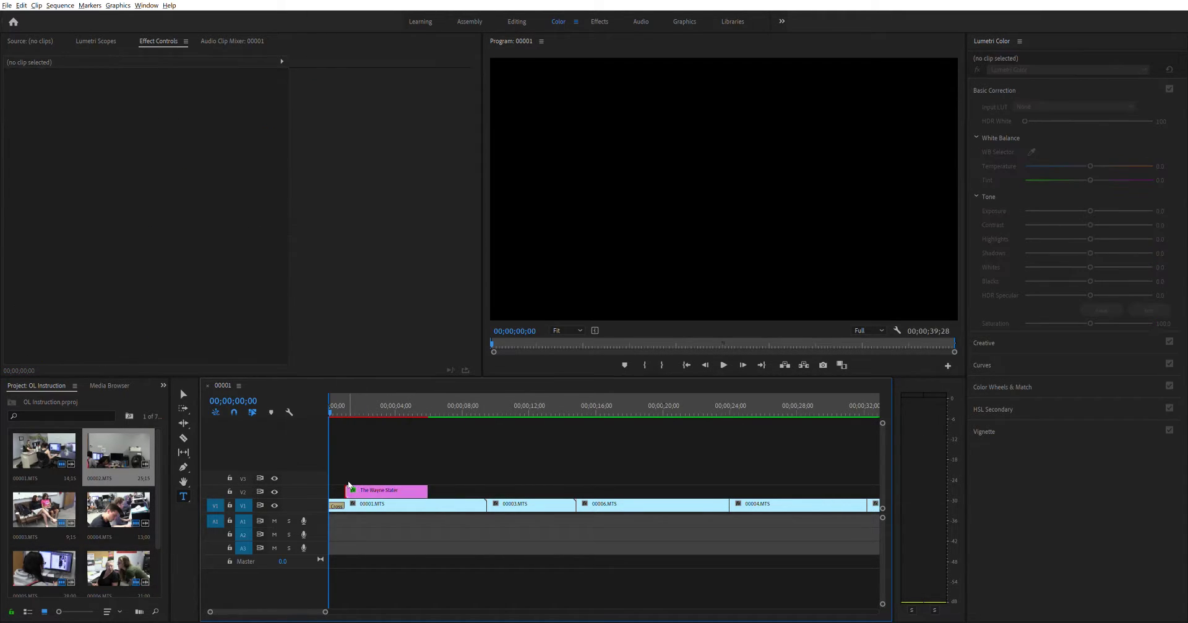
pyautogui.hotkey('ctrl', 'd')
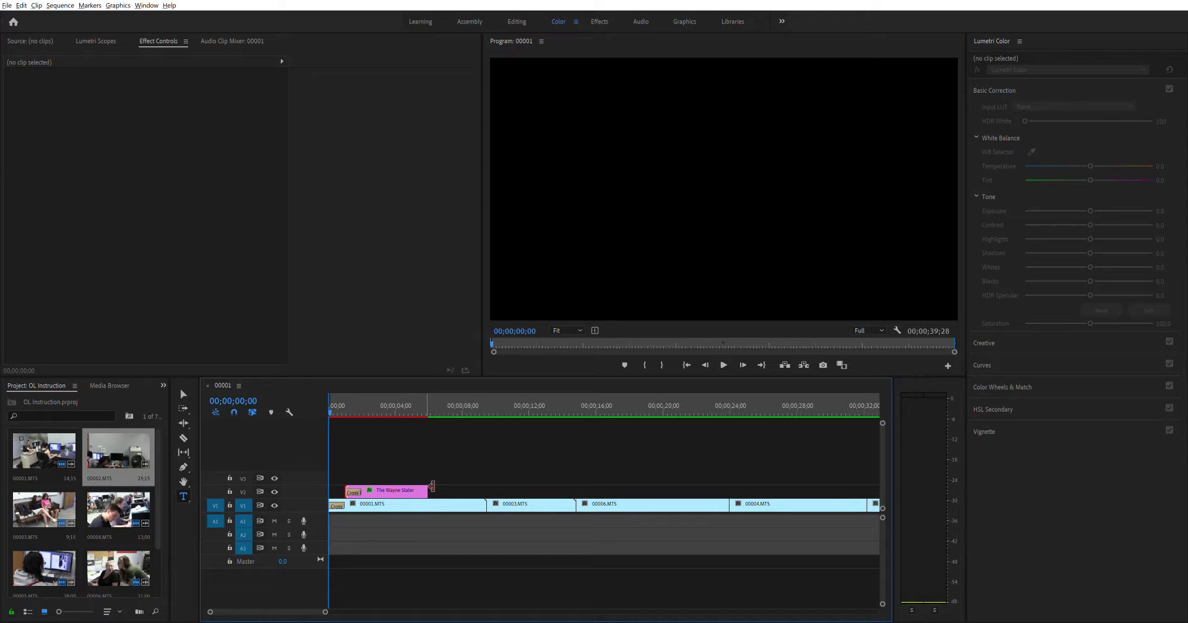
pyautogui.click(431, 486)
pyautogui.hotkey('ctrl', 'd')
# Step: Render the sequence preview and play it back to check the title's transitions, stopping around the start of 00003.MTS
pyautogui.press('space')
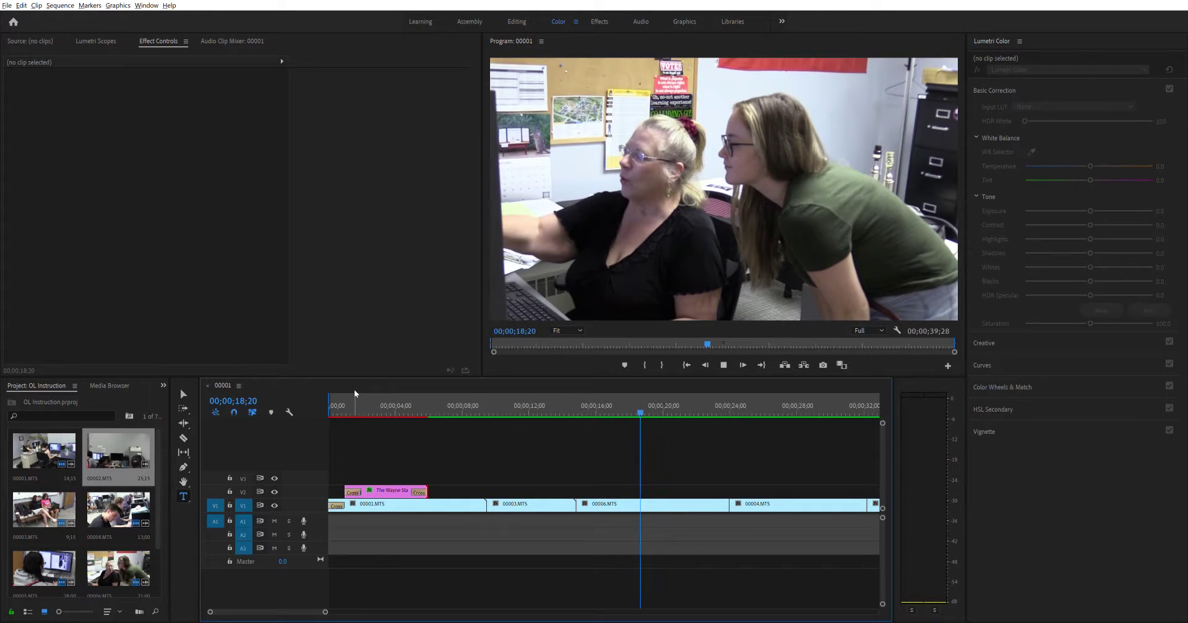
pyautogui.press('space')
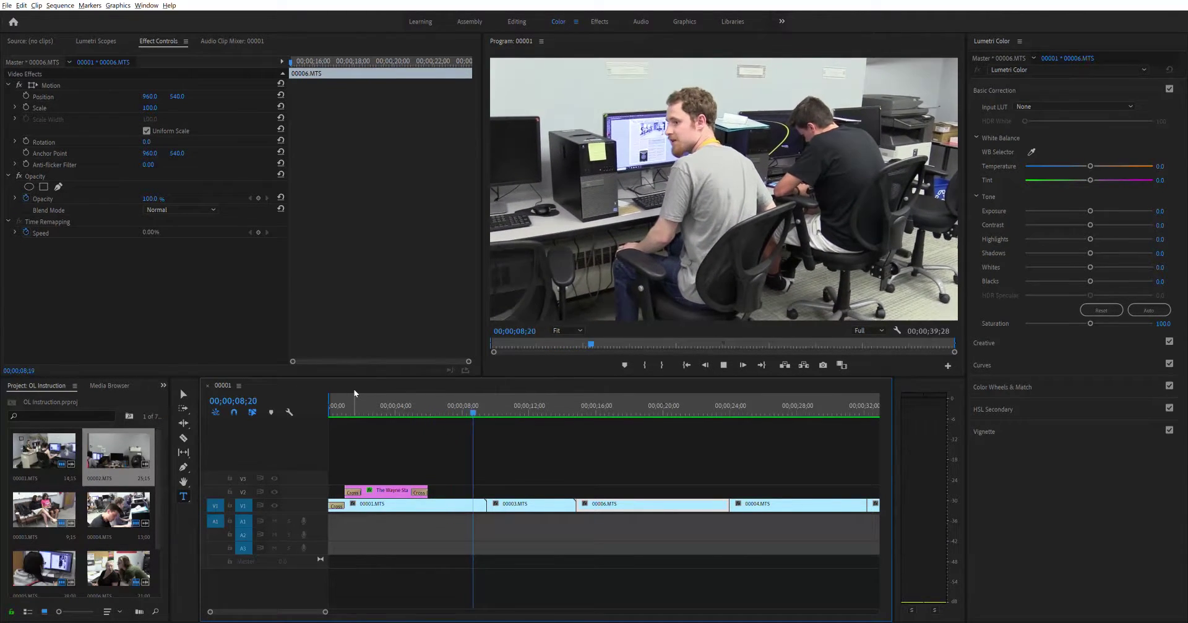
pyautogui.press('space')
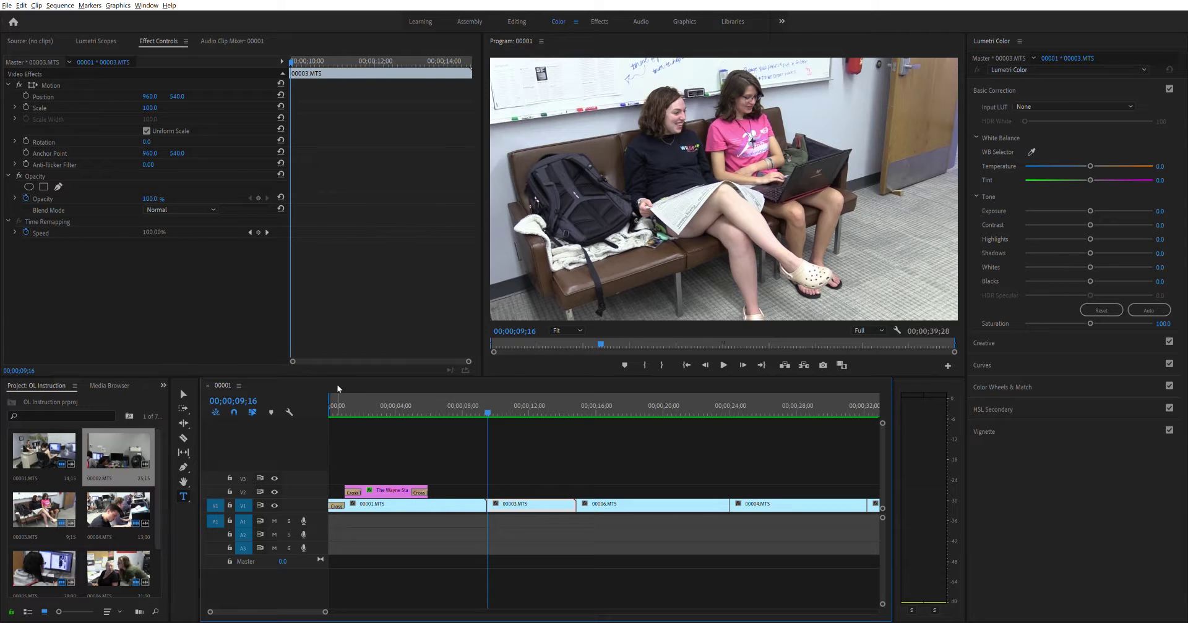
# Step: Correct the white balance of 00001.MTS by sampling the white paper beside the seated man's head at about 00;00;06;22
pyautogui.click(416, 505)
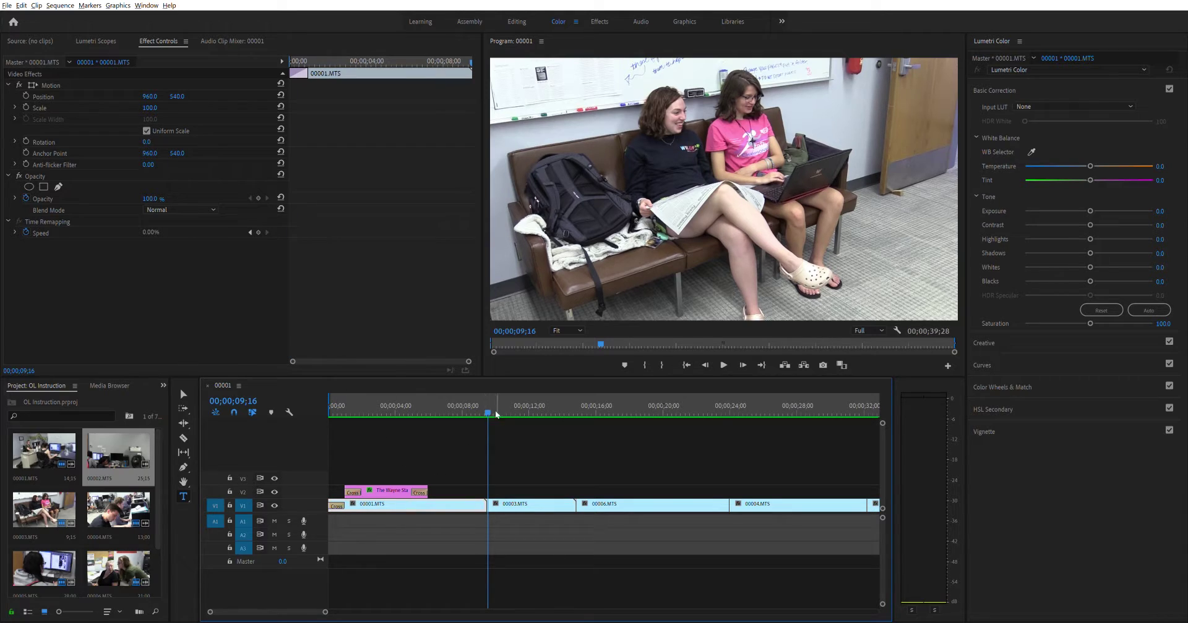
pyautogui.moveTo(488, 408); pyautogui.dragTo(440, 402)
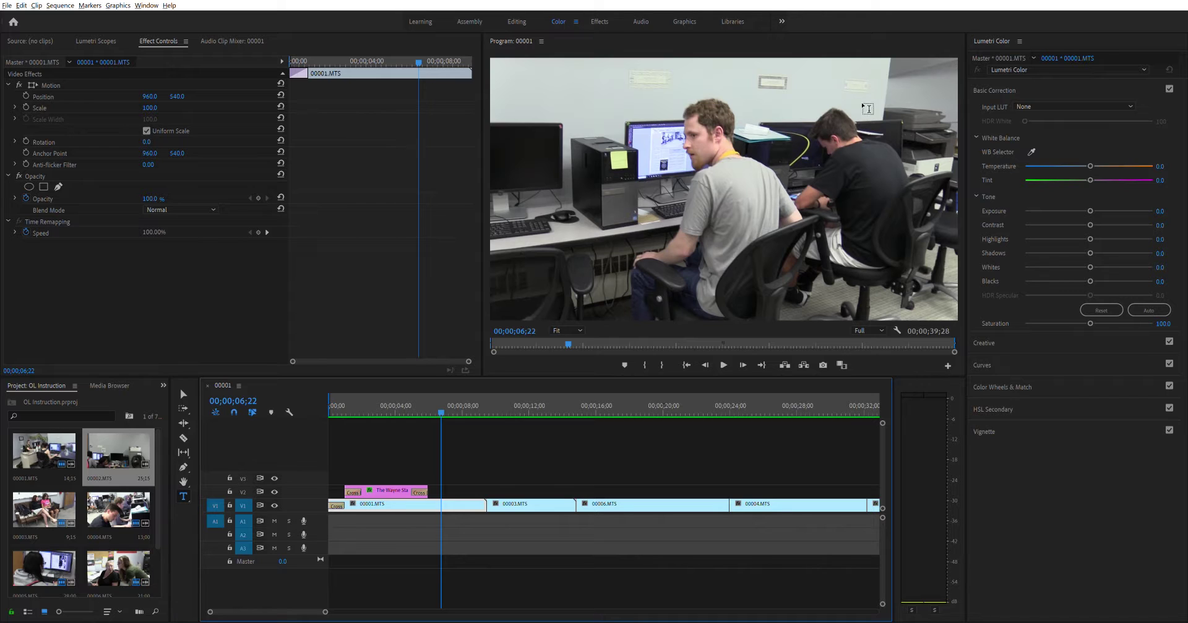
pyautogui.click(1031, 151)
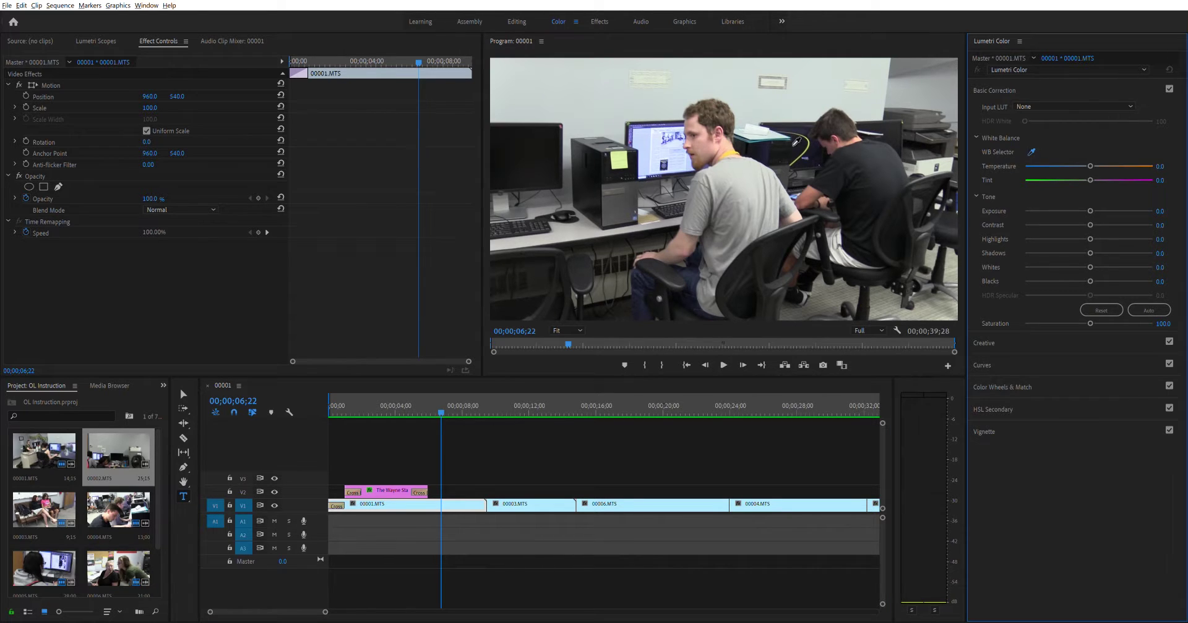
pyautogui.click(753, 122)
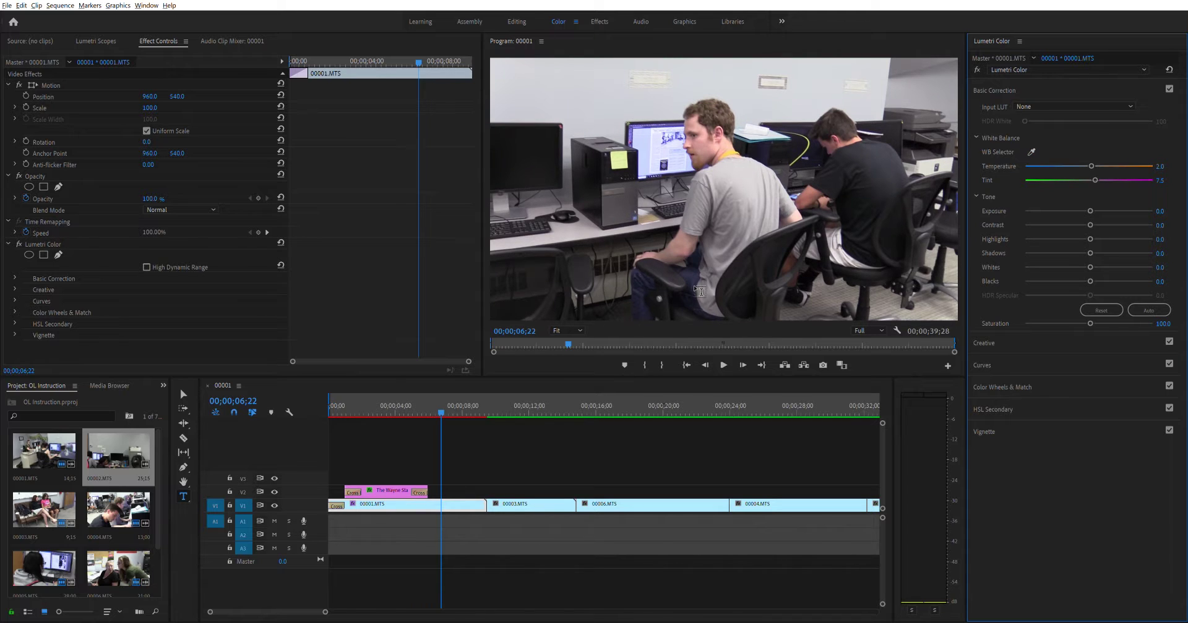
# Step: Apply automatic tone correction to 00001.MTS at about 00;00;02;24 and check the picture near the end of the title
pyautogui.moveTo(440, 404); pyautogui.dragTo(375, 413)
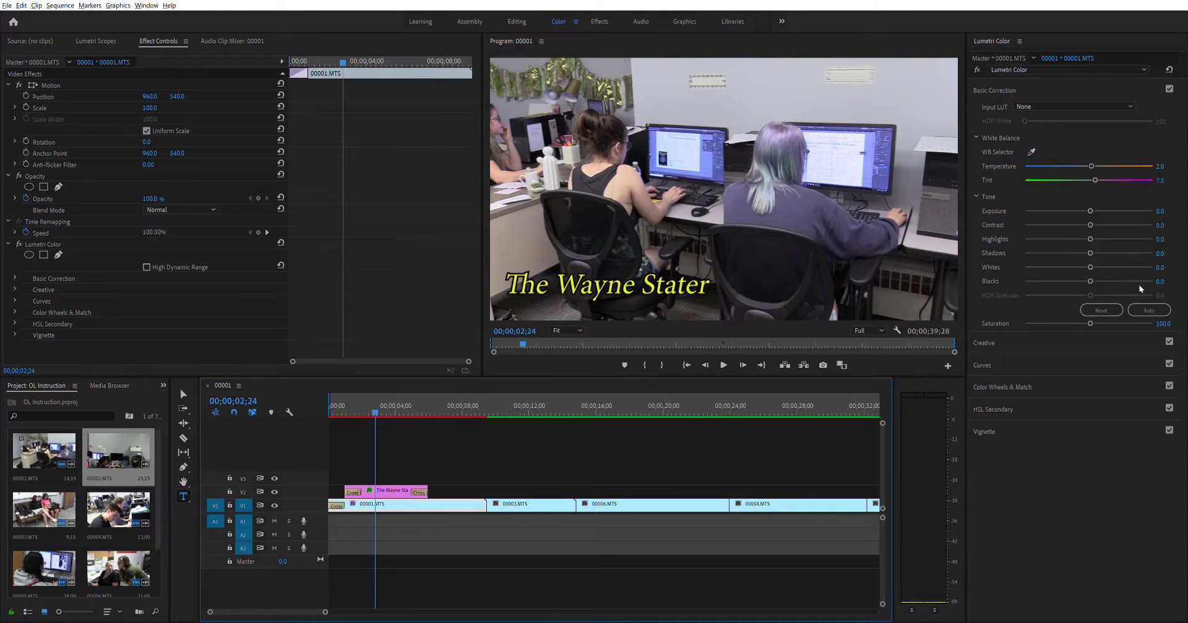
pyautogui.click(1148, 308)
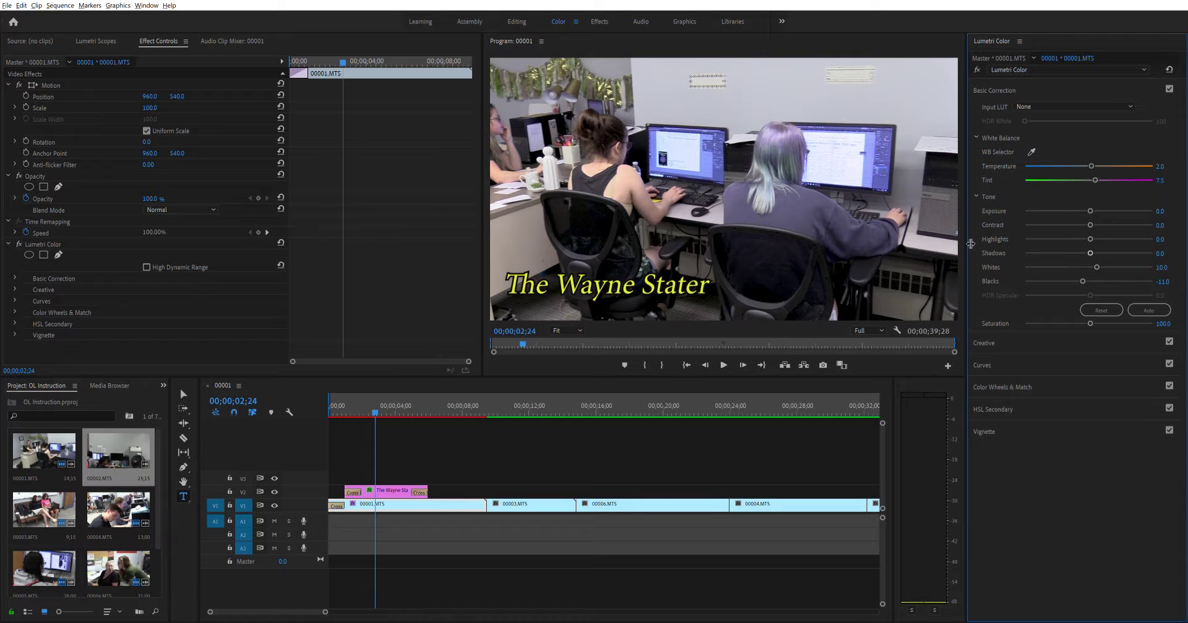
pyautogui.moveTo(375, 400); pyautogui.dragTo(424, 400)
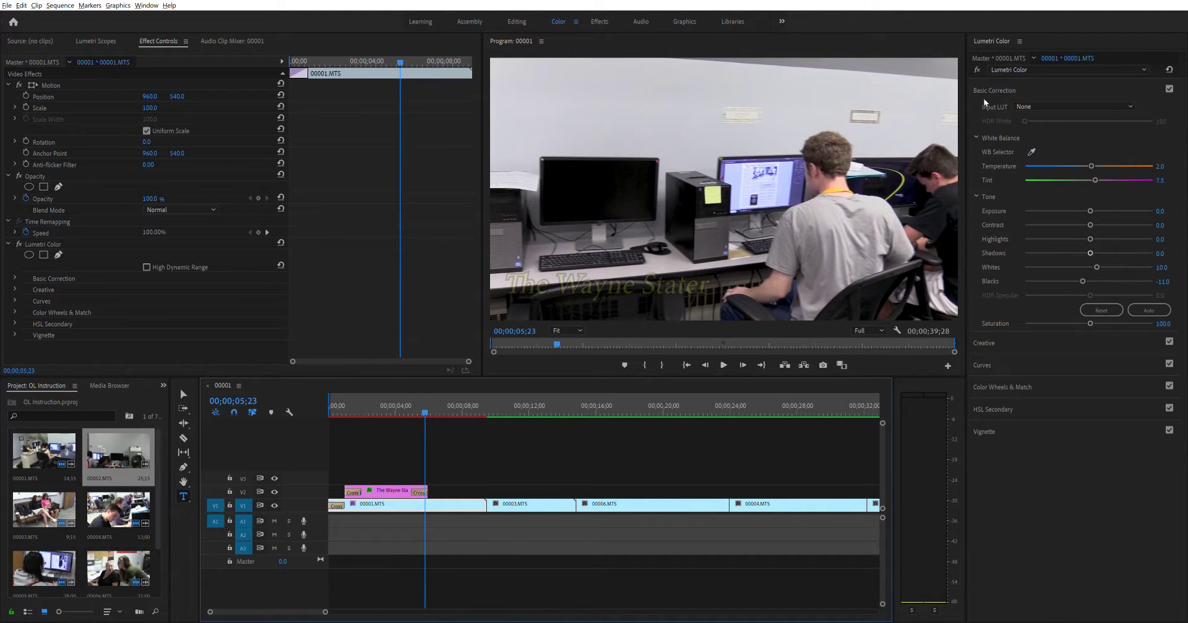